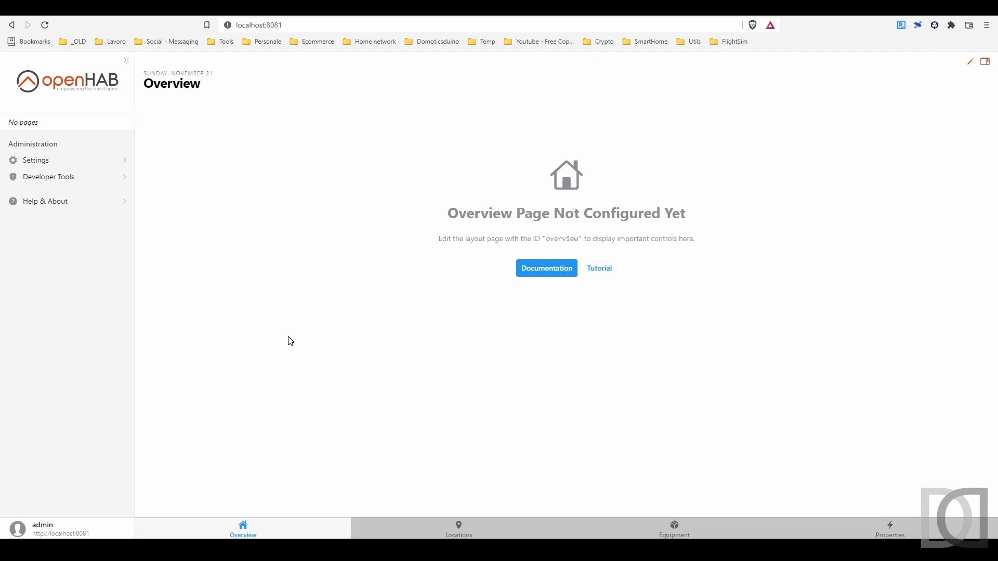
Inspect the TS Consumo Energia PT item link on the Consumo Energia PT channel of the ESP8266mcu12 thing
{"action": "left_click", "coordinate": [80, 162]}
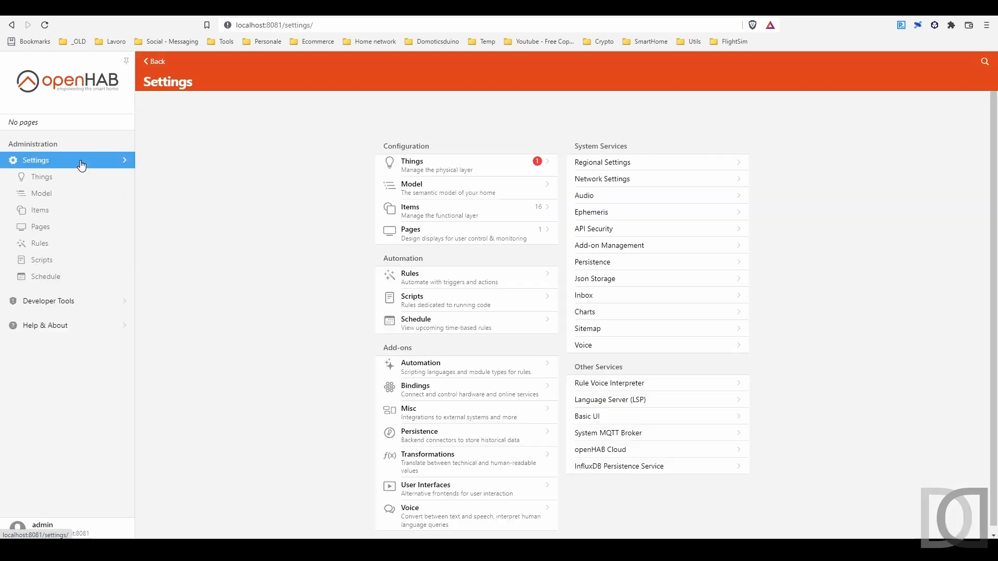
{"action": "left_click", "coordinate": [387, 165]}
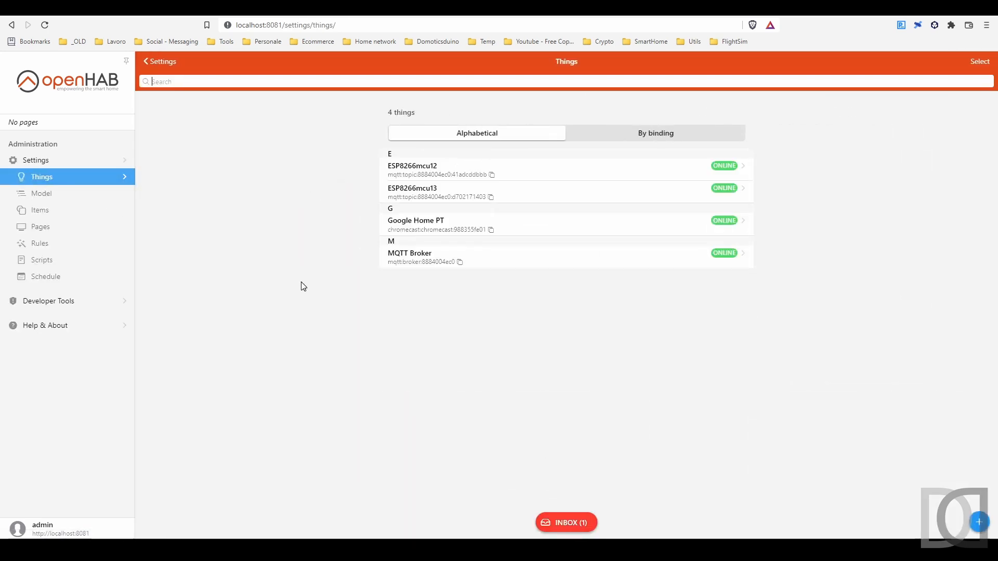
{"action": "left_click", "coordinate": [427, 171]}
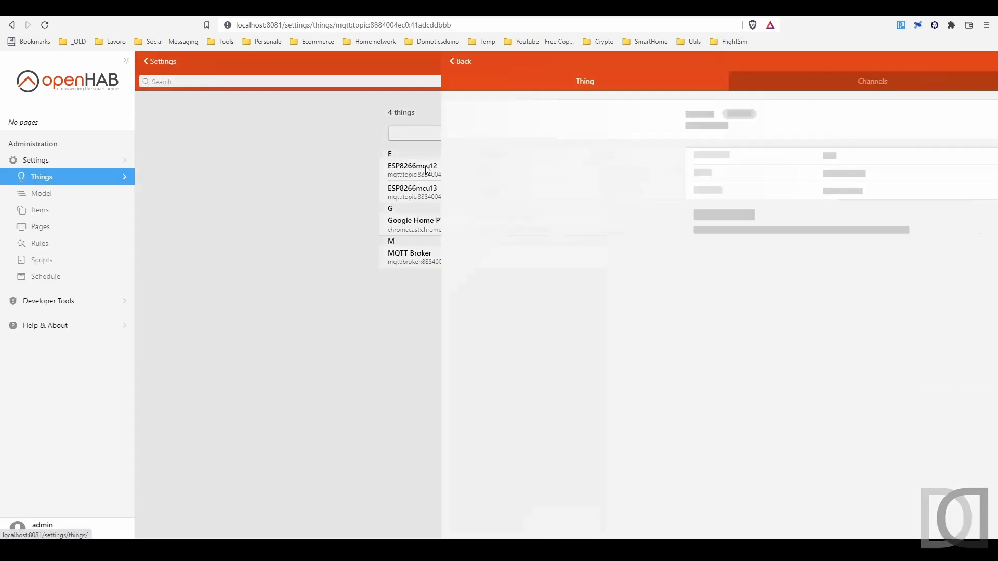
{"action": "left_click", "coordinate": [552, 92]}
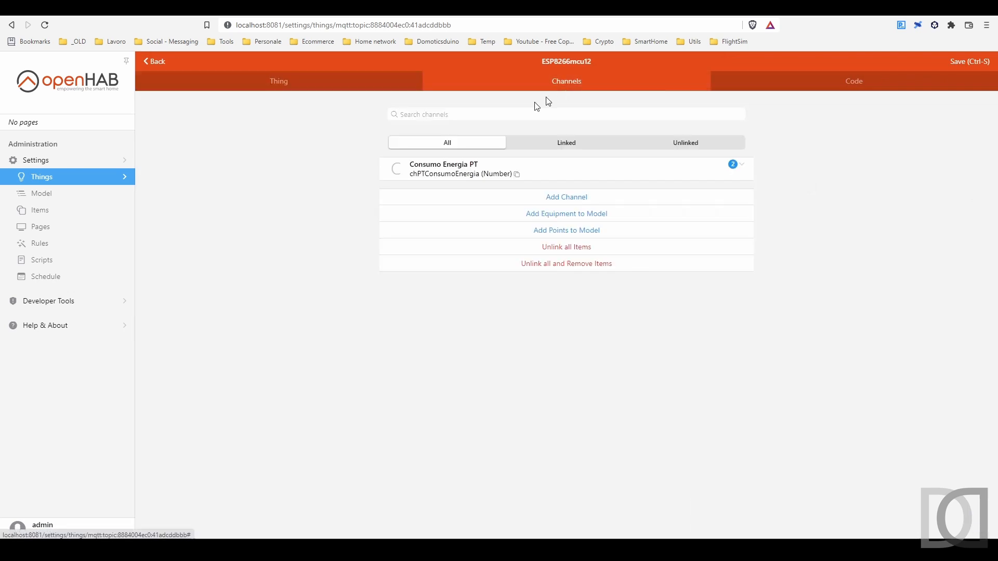
{"action": "left_click", "coordinate": [460, 171]}
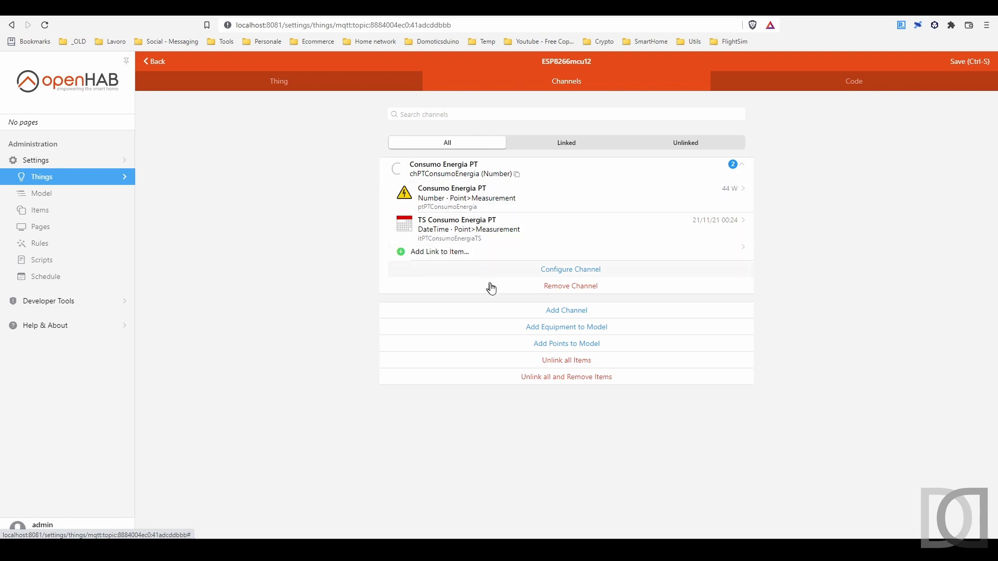
{"action": "left_click", "coordinate": [455, 238]}
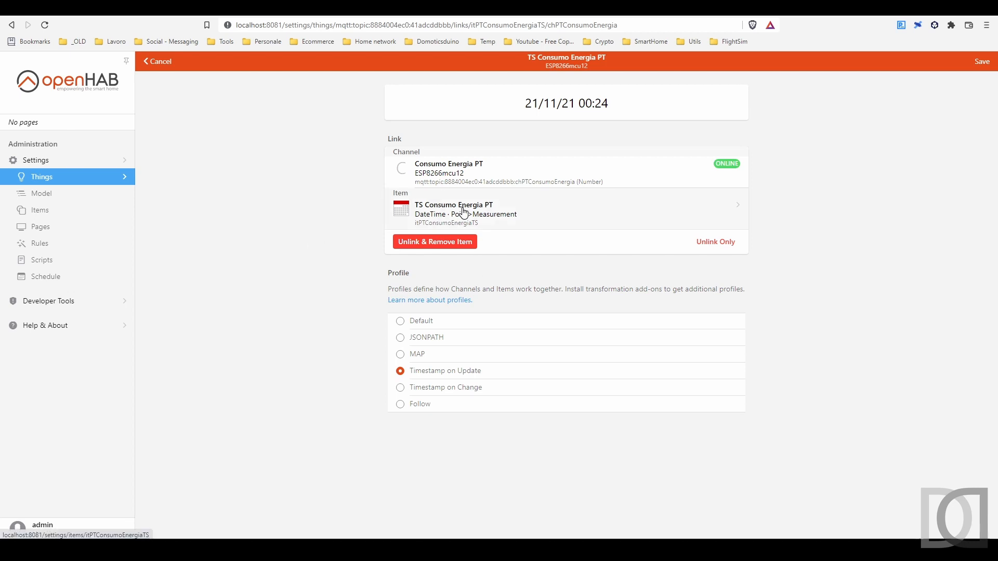
{"action": "left_click", "coordinate": [159, 61]}
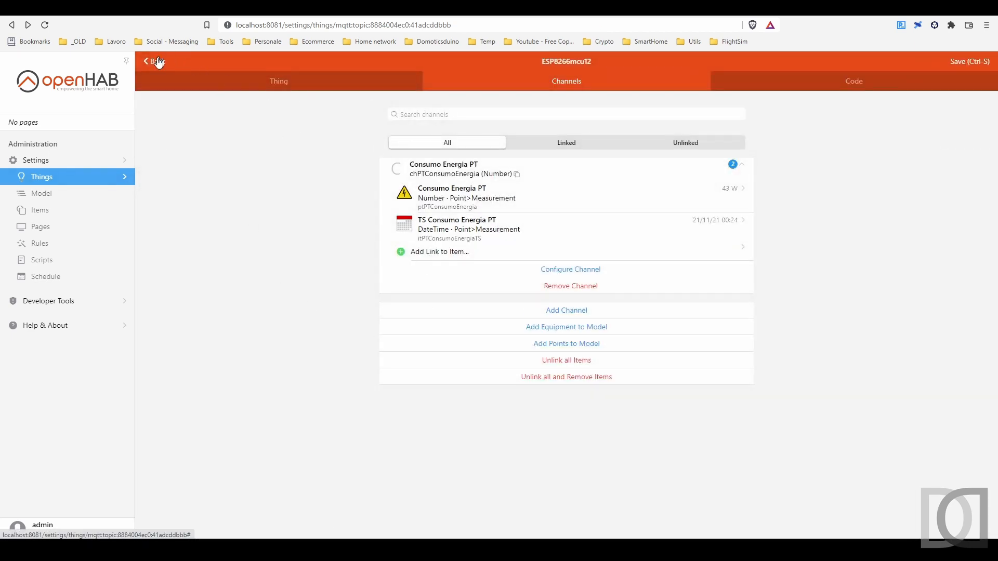
Review the items linked to the Produzione Fotovoltaico channel of the ESP8266mcu13 thing
{"action": "left_click", "coordinate": [158, 61]}
{"action": "left_click", "coordinate": [436, 196]}
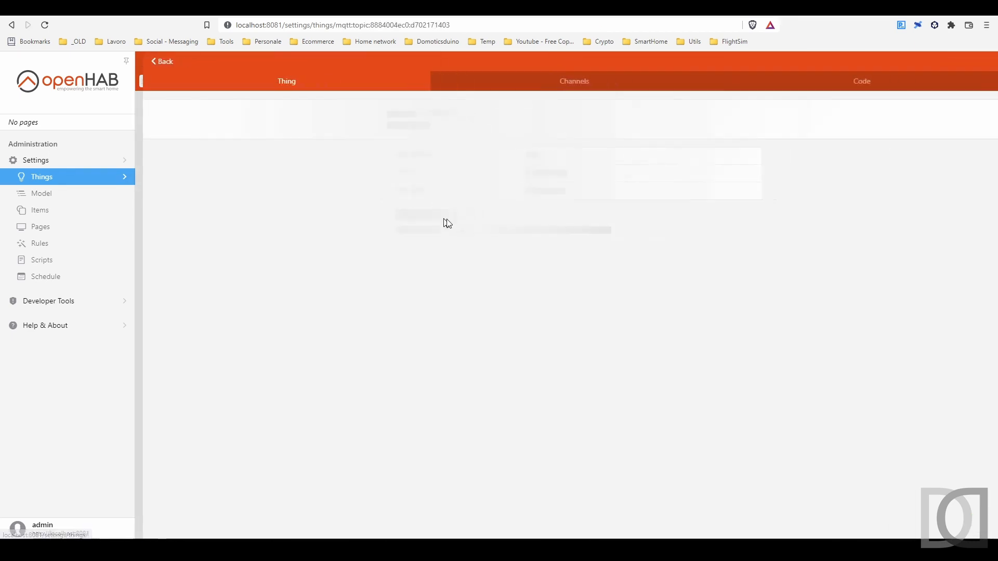
{"action": "left_click", "coordinate": [510, 83]}
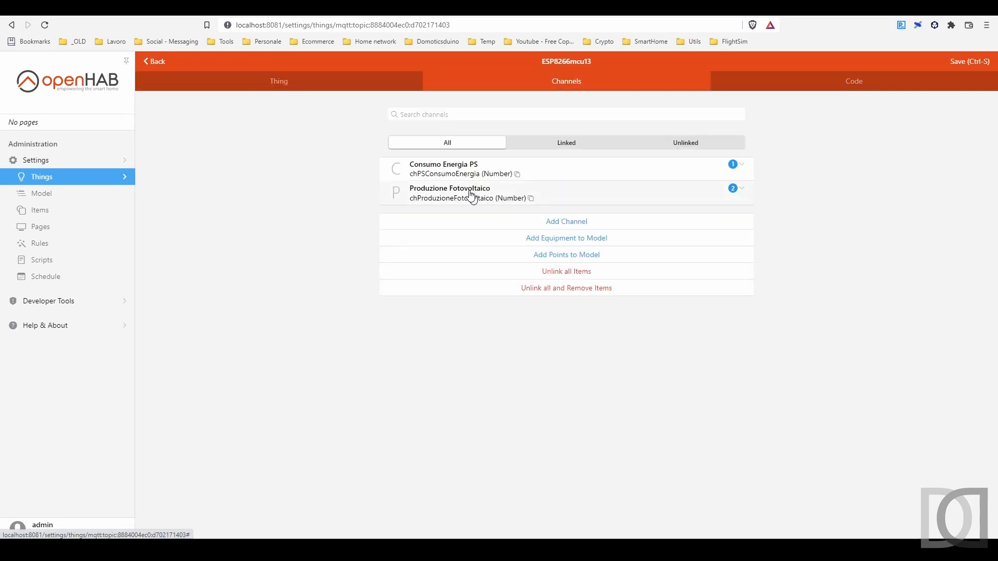
{"action": "left_click", "coordinate": [453, 190]}
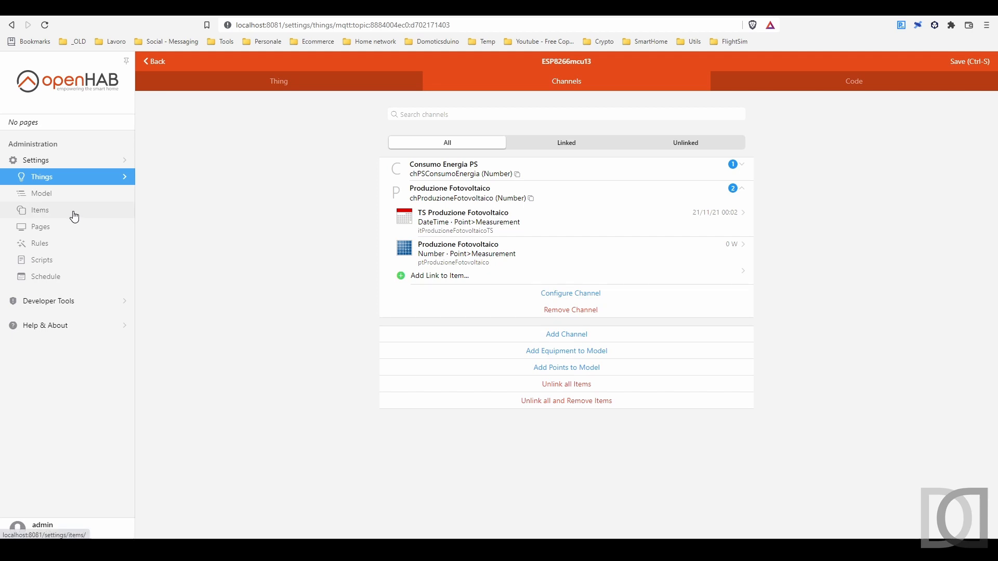
Start a new item named grTSEXpired with the label "Item scaduti"
{"action": "left_click", "coordinate": [74, 215]}
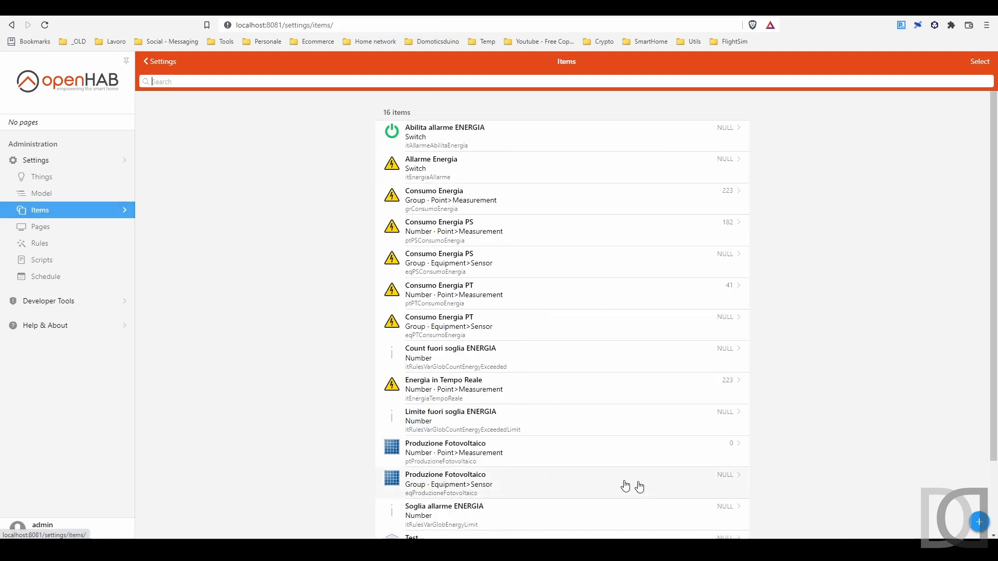
{"action": "left_click", "coordinate": [979, 522]}
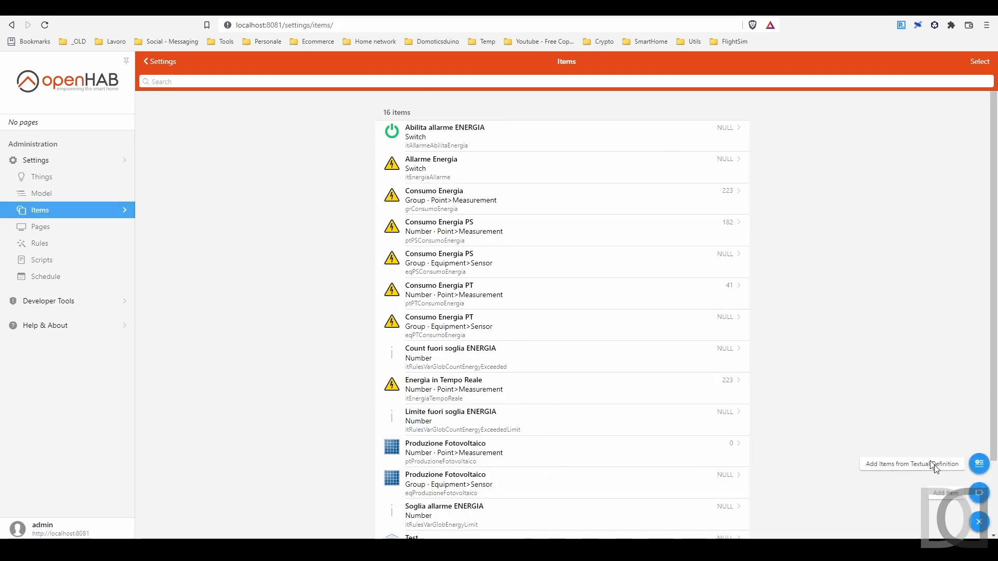
{"action": "left_click", "coordinate": [980, 494]}
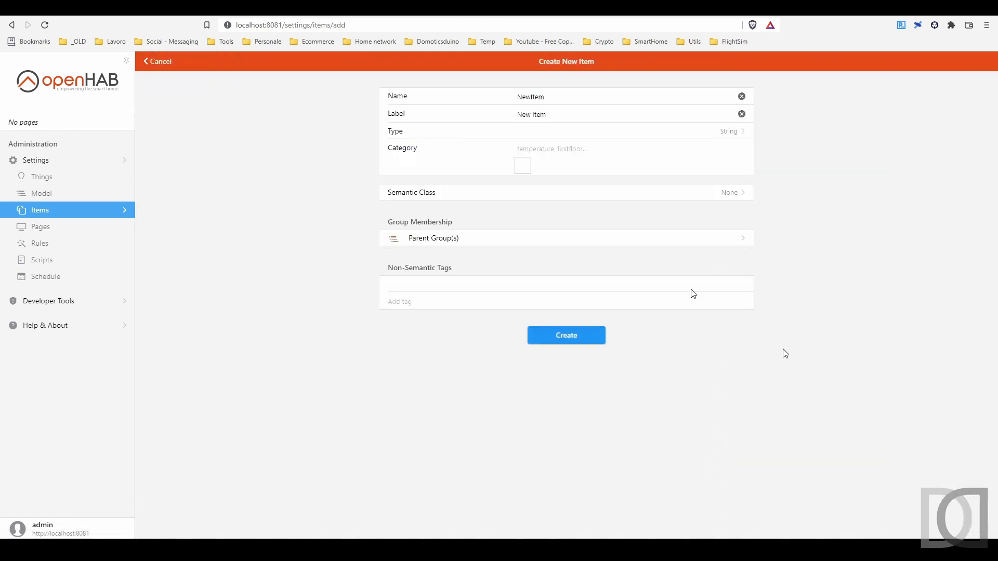
{"action": "double_click", "coordinate": [560, 98]}
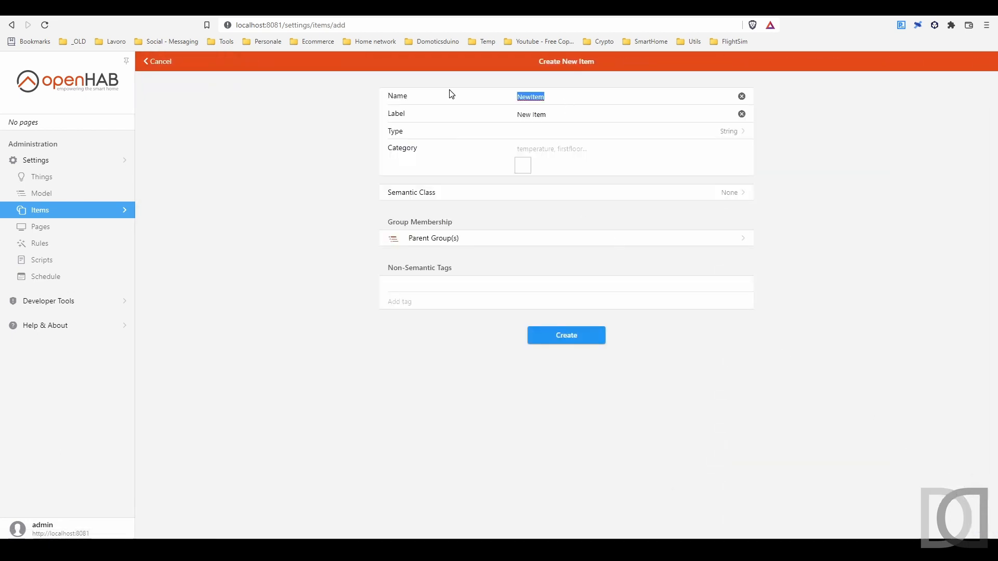
{"action": "type", "text": "grTSEXpired"}
{"action": "key", "text": "Tab"}
{"action": "key", "text": "BackSpace"}
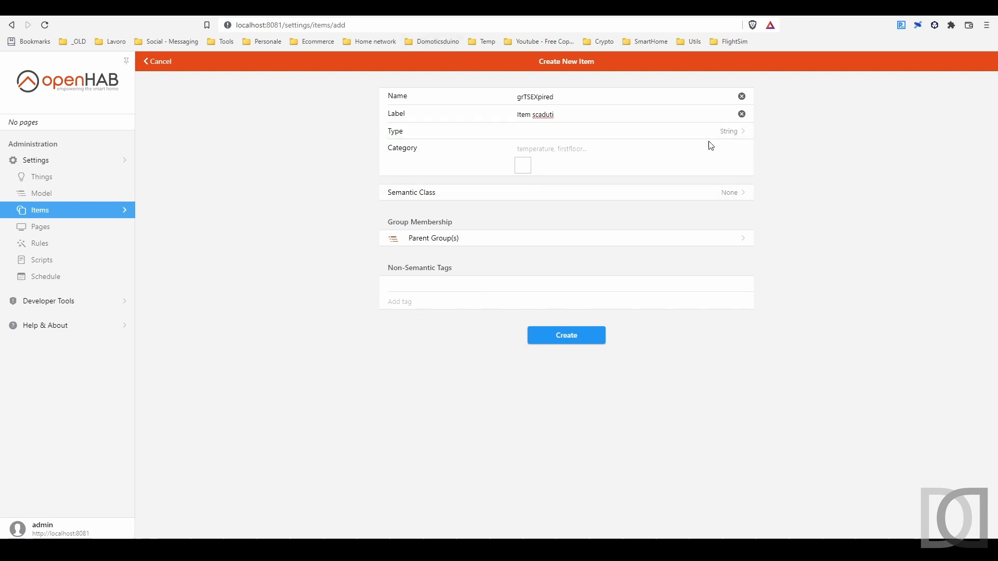
Set the "Item scaduti" item's type to Group and category to calendar, and create it
{"action": "left_click", "coordinate": [731, 139]}
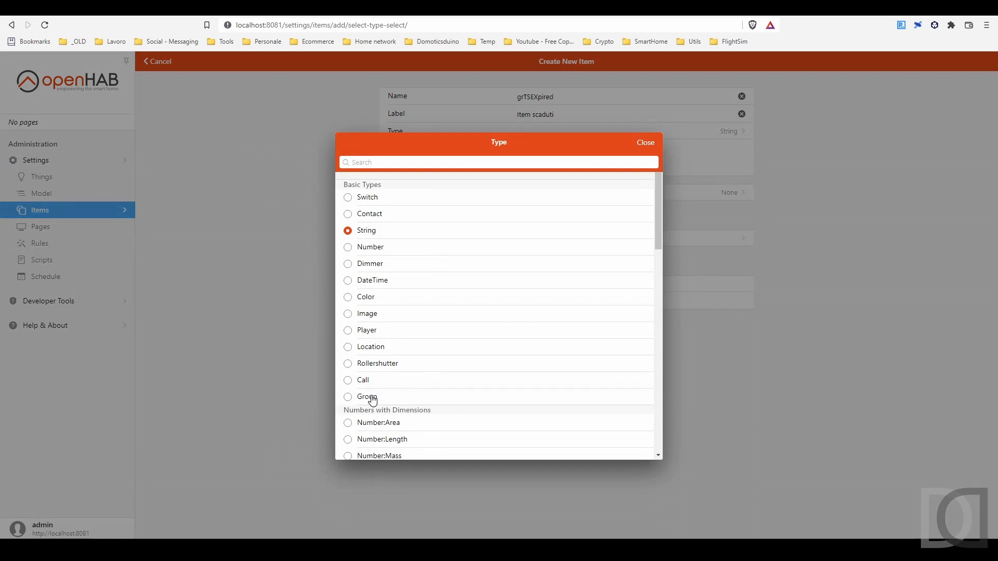
{"action": "left_click", "coordinate": [395, 396]}
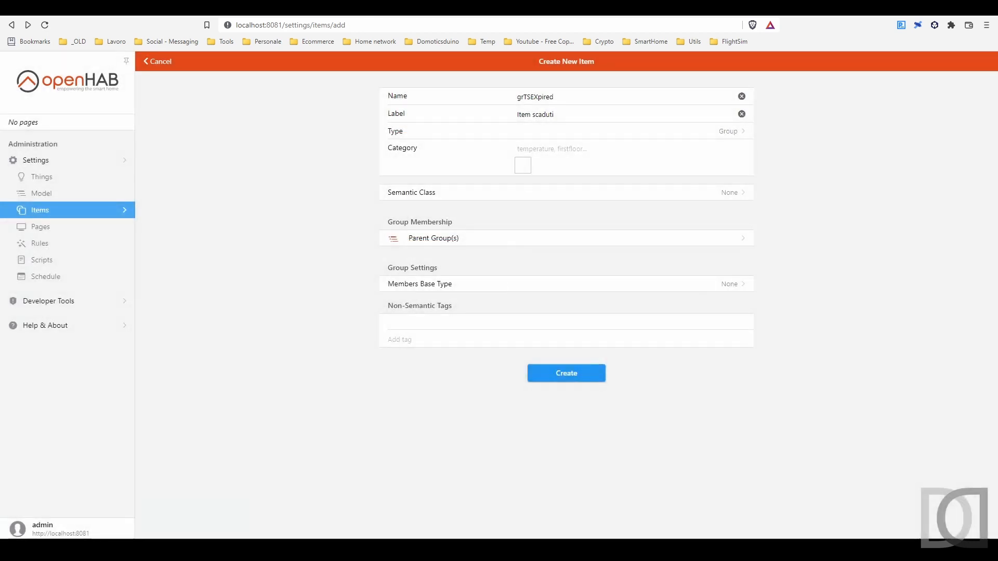
{"action": "type", "text": "calenda"}
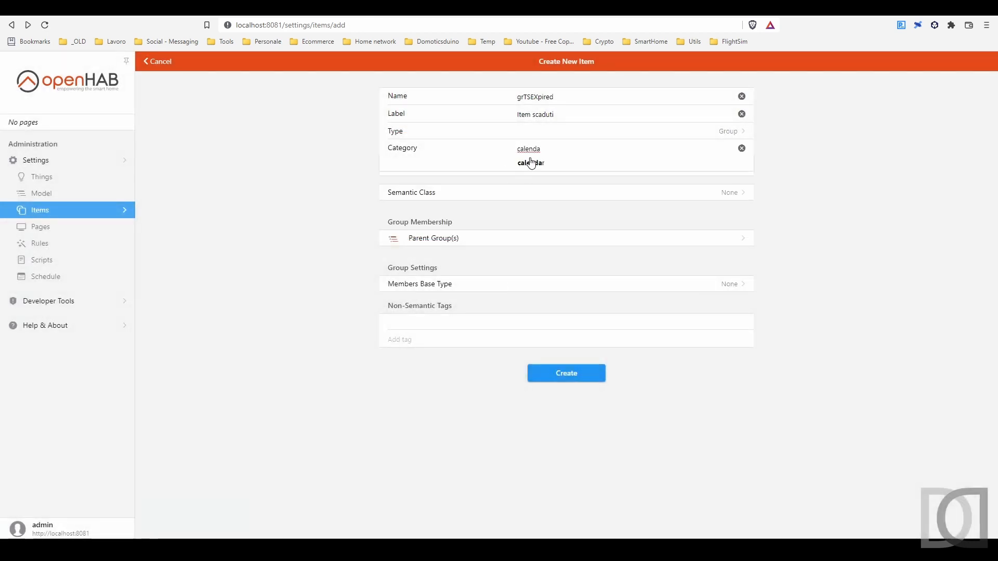
{"action": "left_click", "coordinate": [536, 164]}
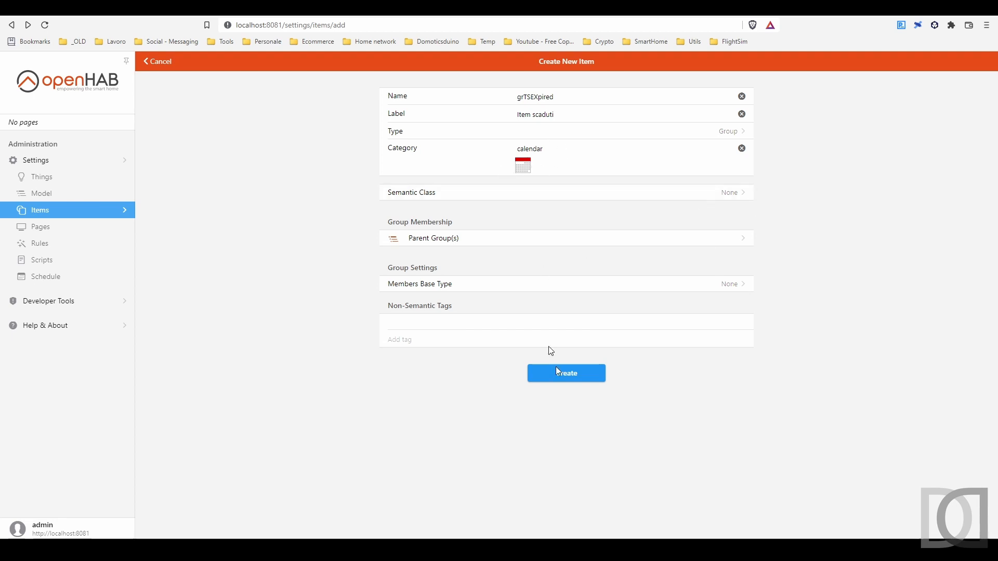
{"action": "left_click", "coordinate": [572, 377]}
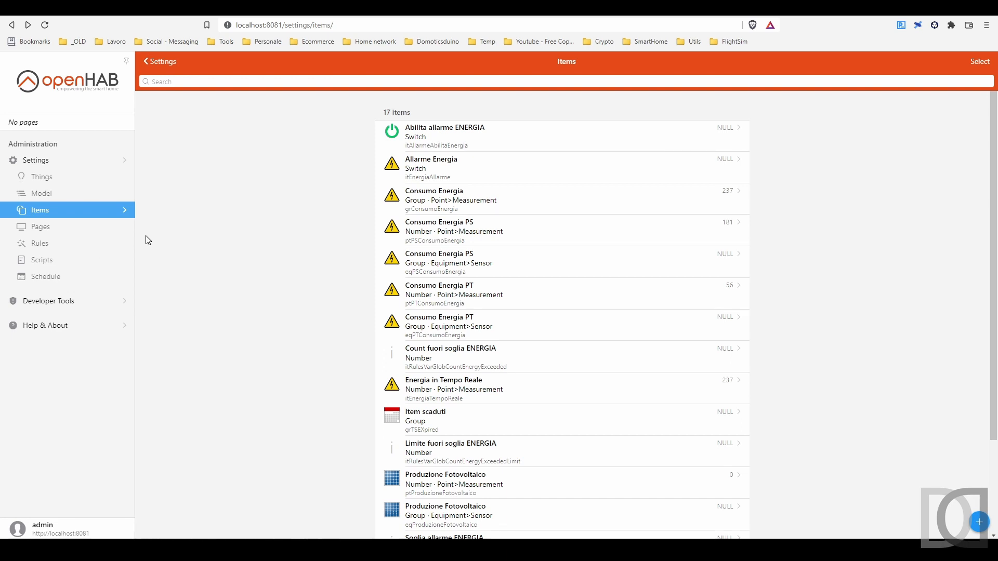
Start another item named itItemNonAggiornatiAllarme with the label "Allarme Items Non Aggiornati"
{"action": "left_click", "coordinate": [977, 526]}
{"action": "left_click", "coordinate": [979, 493]}
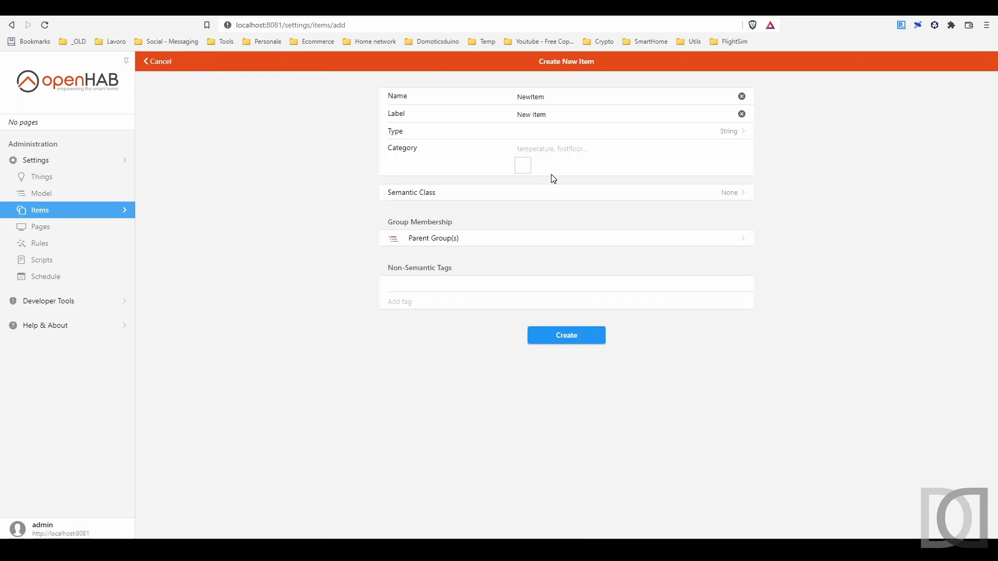
{"action": "left_click", "coordinate": [474, 94]}
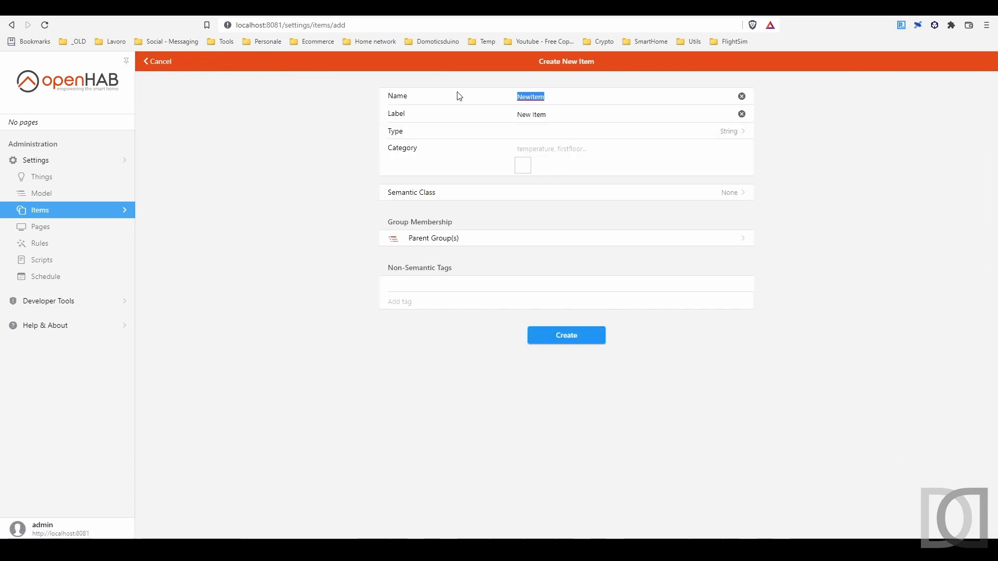
{"action": "type", "text": "itItemNonAggiornatiAllarme"}
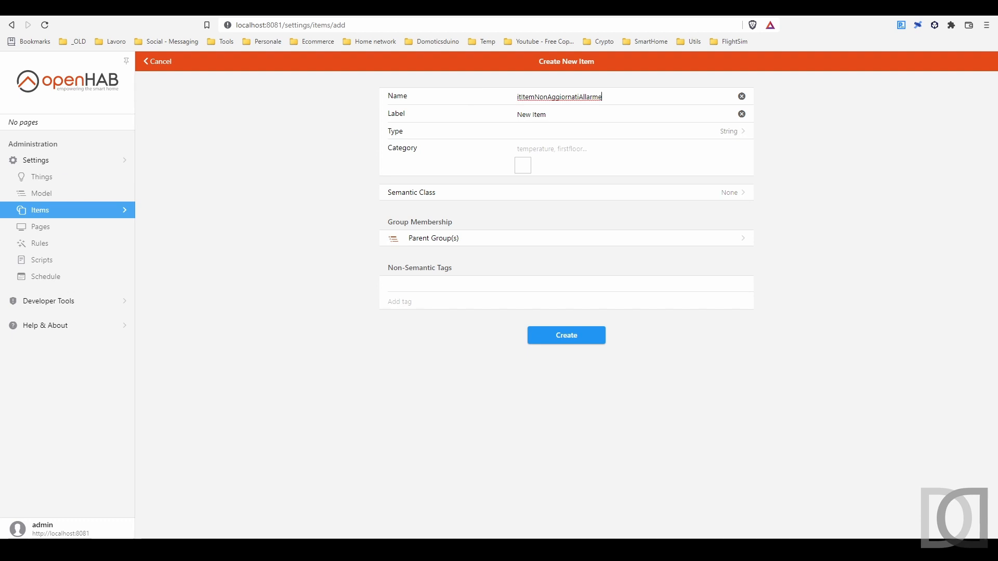
{"action": "left_click", "coordinate": [494, 116]}
{"action": "type", "text": "Allarme Items Non Aggiornati"}
Make the "Allarme Items Non Aggiornati" item a Switch with the calendar category and create it
{"action": "left_click", "coordinate": [731, 132]}
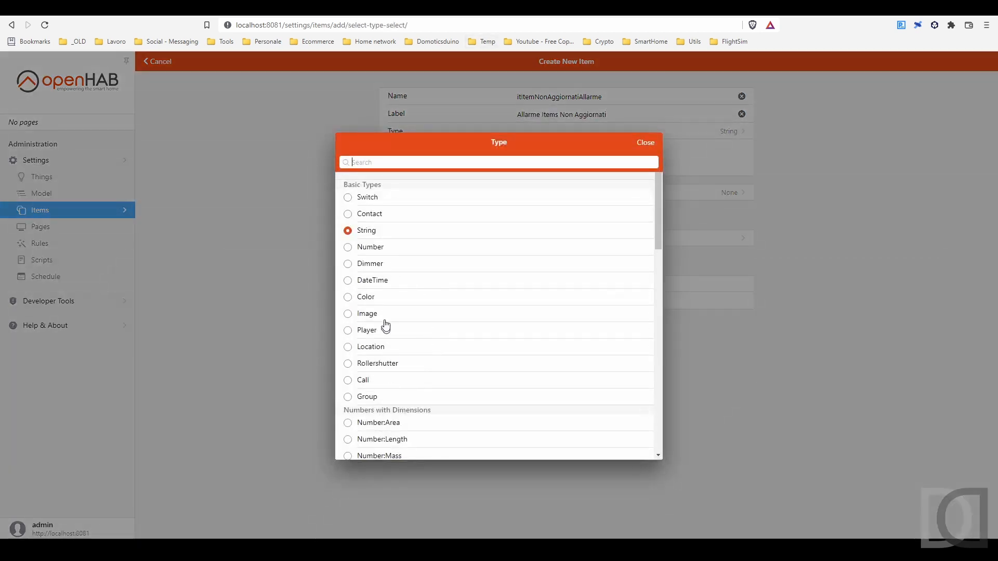
{"action": "left_click", "coordinate": [406, 196]}
{"action": "left_click", "coordinate": [551, 149]}
{"action": "type", "text": "calendar"}
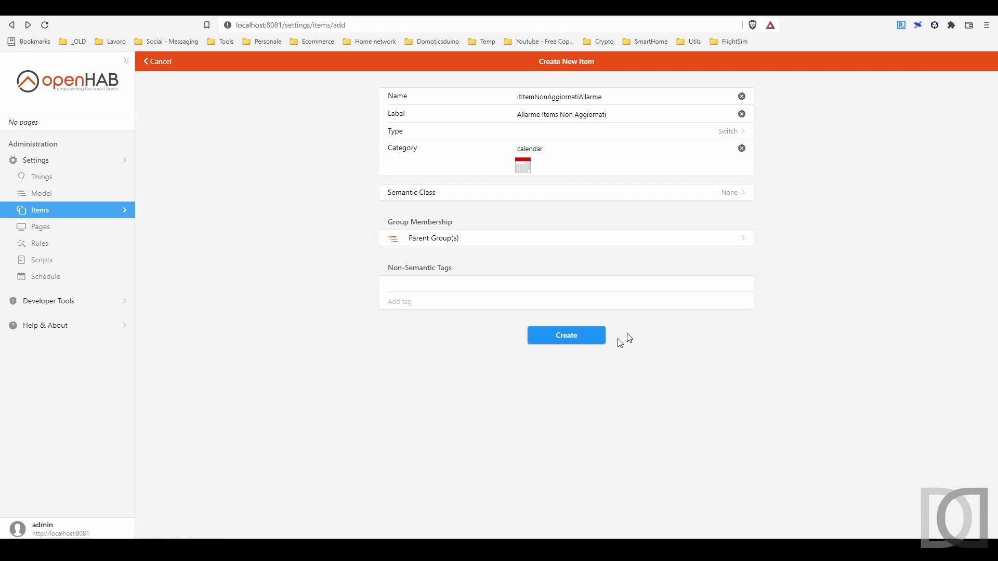
{"action": "left_click", "coordinate": [572, 337]}
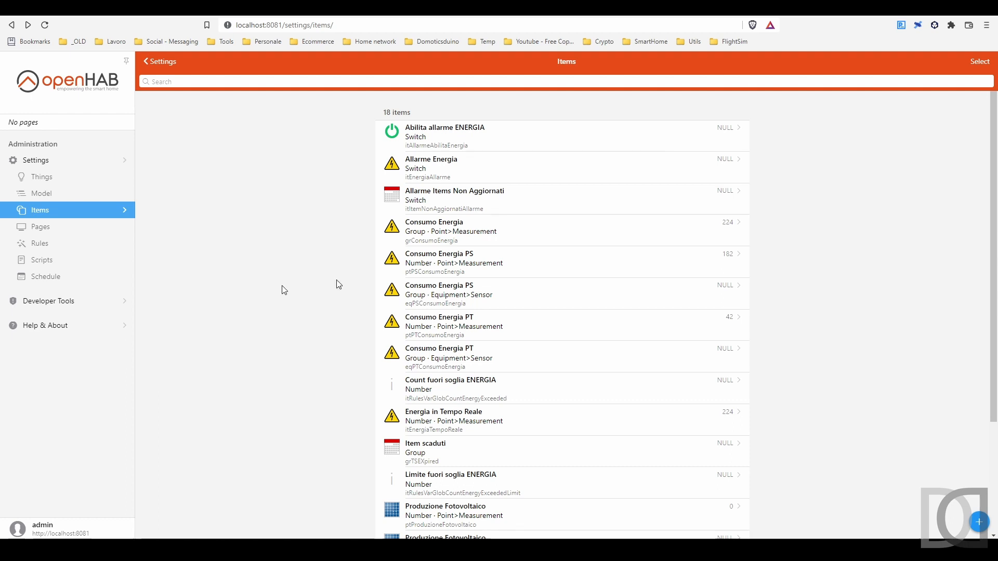
Create a Switch item named itAllarmeAbilitaItemsNonAggiornati, labelled "Abilita Allarme Items Non Aggiornati", with the switch category
{"action": "left_click", "coordinate": [981, 523]}
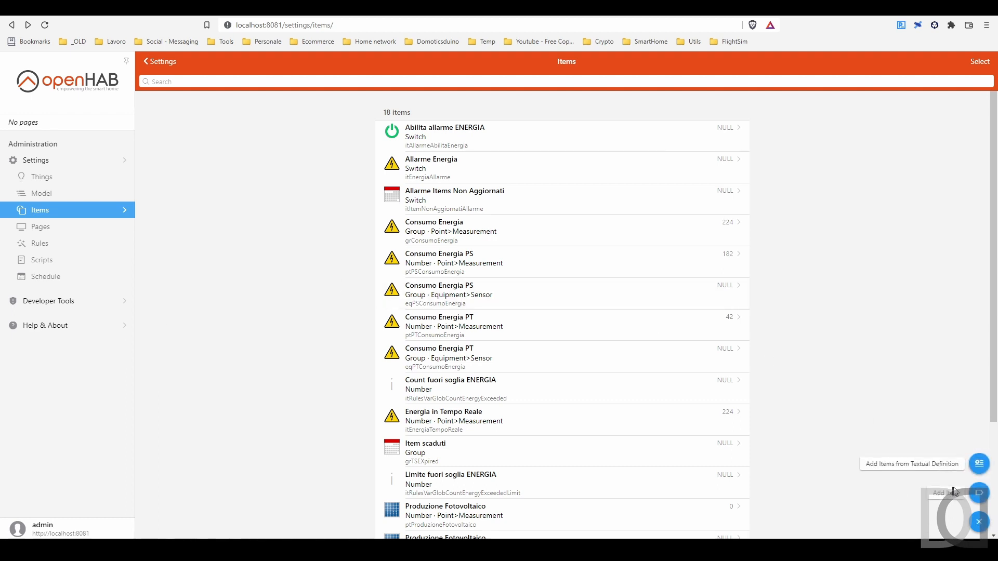
{"action": "left_click", "coordinate": [979, 494]}
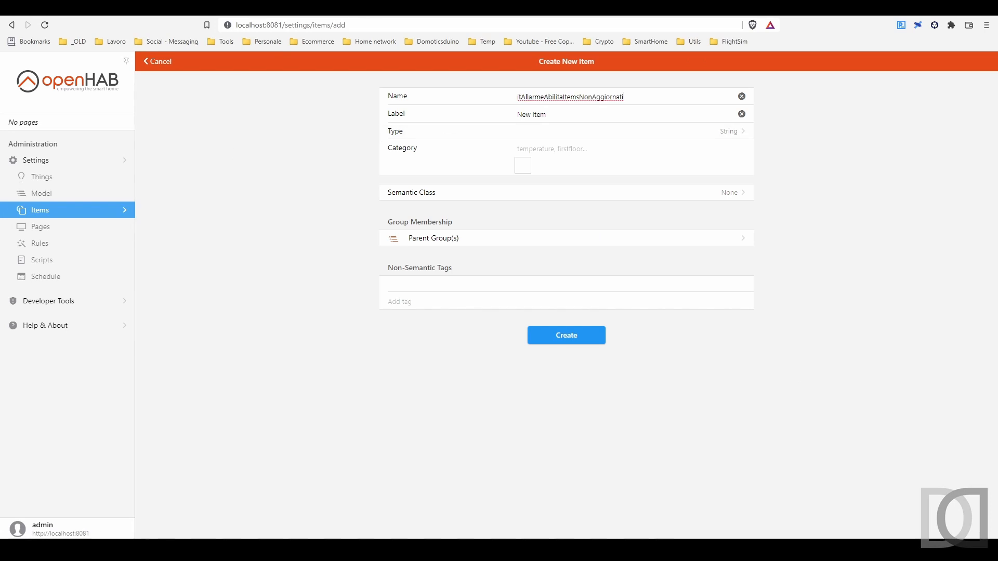
{"action": "left_click_drag", "start_coordinate": [550, 115], "coordinate": [470, 114]}
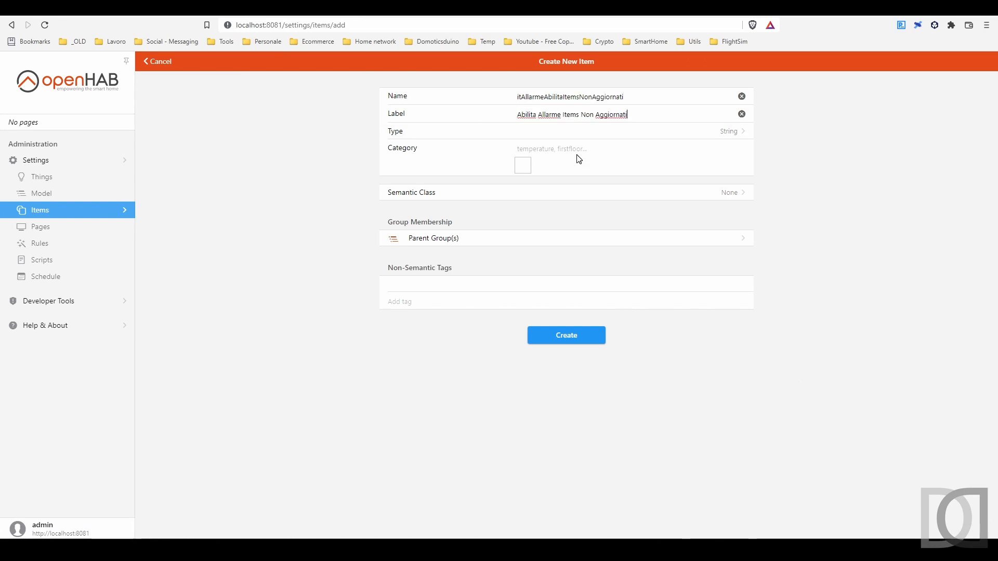
{"action": "left_click", "coordinate": [577, 131]}
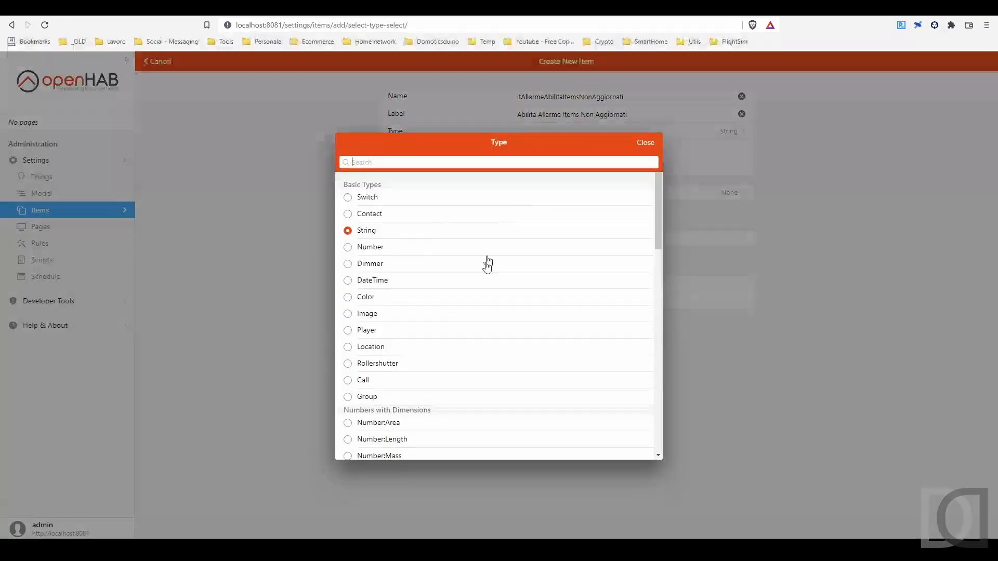
{"action": "left_click", "coordinate": [375, 196]}
{"action": "left_click", "coordinate": [553, 149]}
{"action": "type", "text": "swi"}
{"action": "left_click", "coordinate": [527, 180]}
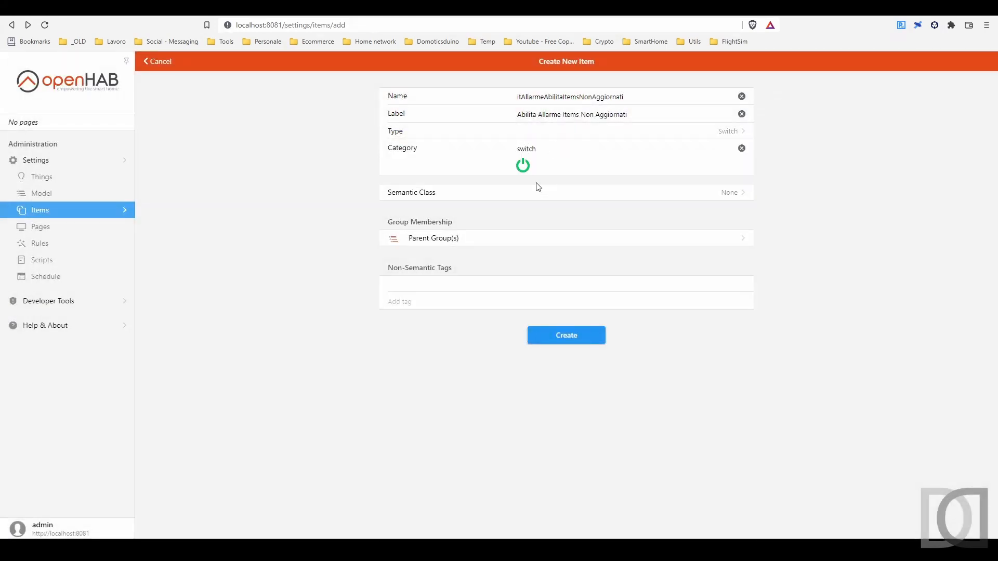
{"action": "left_click", "coordinate": [551, 337]}
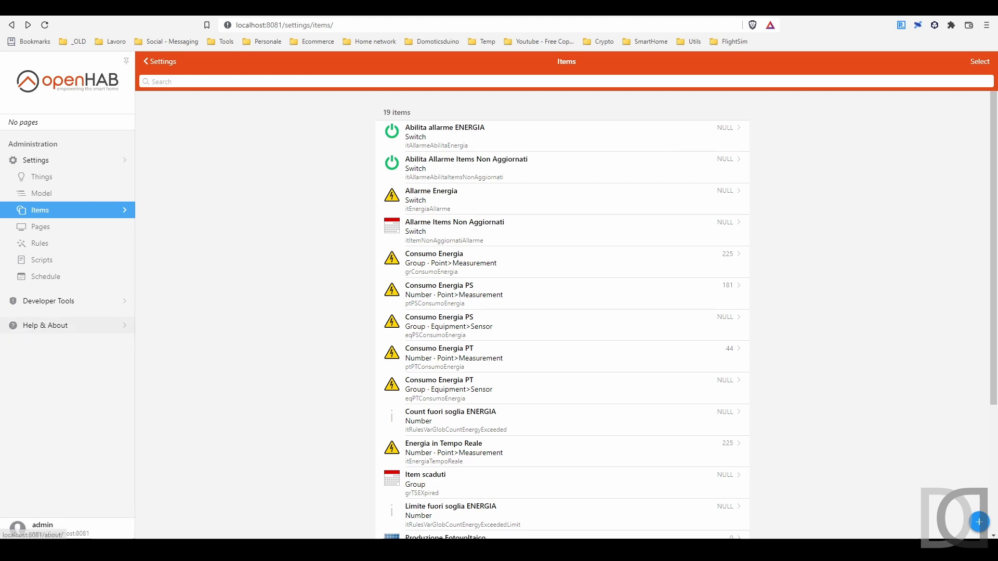
Create a Number item named itRulesVarGlobTimeItemLastUpdateLimit, labelled "Limite Tempo Ultimo Aggiornamento (min)"
{"action": "left_click", "coordinate": [979, 521]}
{"action": "type", "text": "itRulesVarGlobTimeItemLastUpdateLimit"}
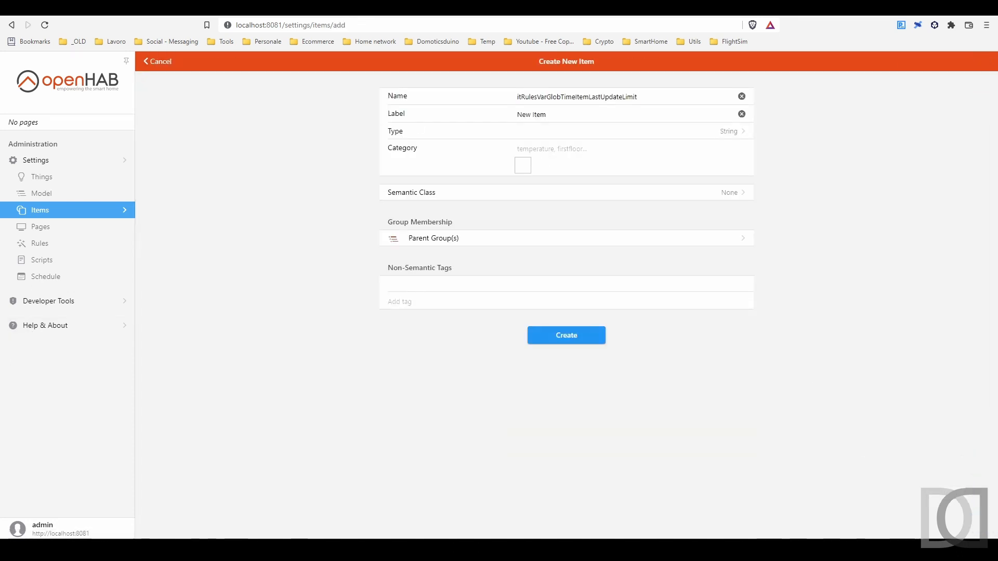
{"action": "left_click_drag", "start_coordinate": [551, 115], "coordinate": [453, 112]}
{"action": "type", "text": "Limite Tempo Ultimo Aggiornamento (min)"}
{"action": "left_click", "coordinate": [623, 131]}
{"action": "left_click", "coordinate": [369, 247]}
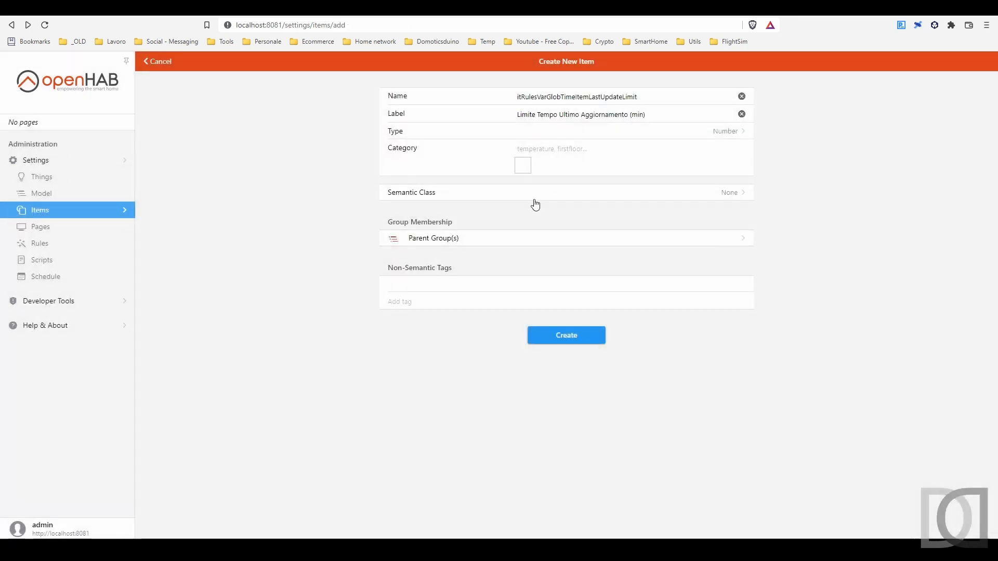
{"action": "left_click", "coordinate": [570, 335]}
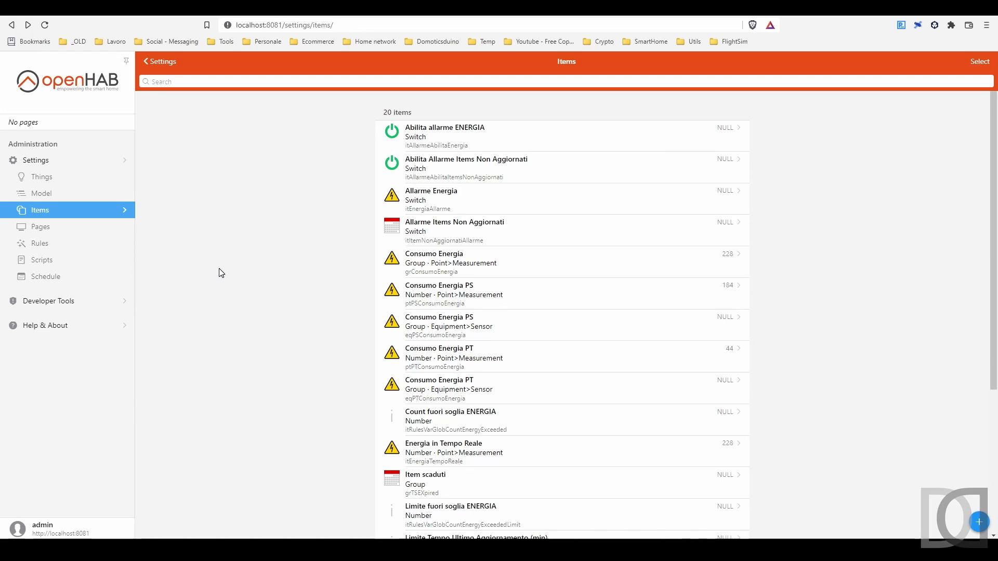
Start a rule named "Allarme AGGIORNAMENTO Items CHECK" and open the cron schedule of a new time-event trigger
{"action": "left_click", "coordinate": [64, 247]}
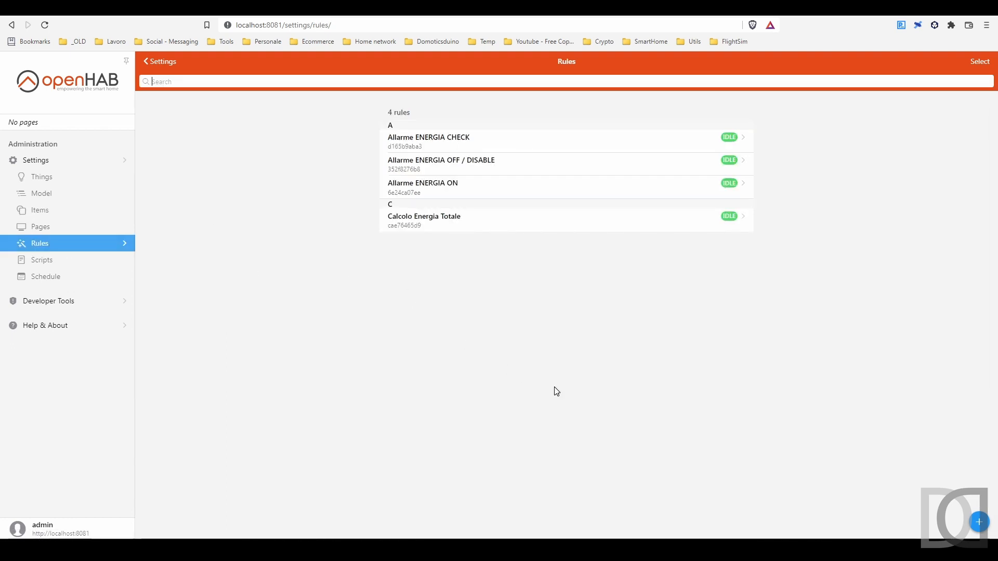
{"action": "left_click", "coordinate": [980, 523]}
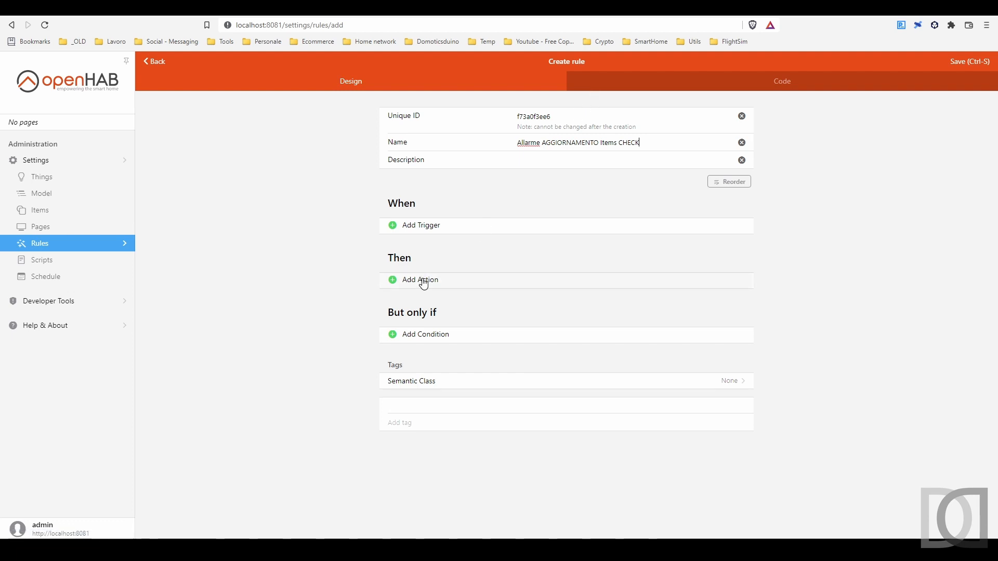
{"action": "left_click", "coordinate": [429, 226]}
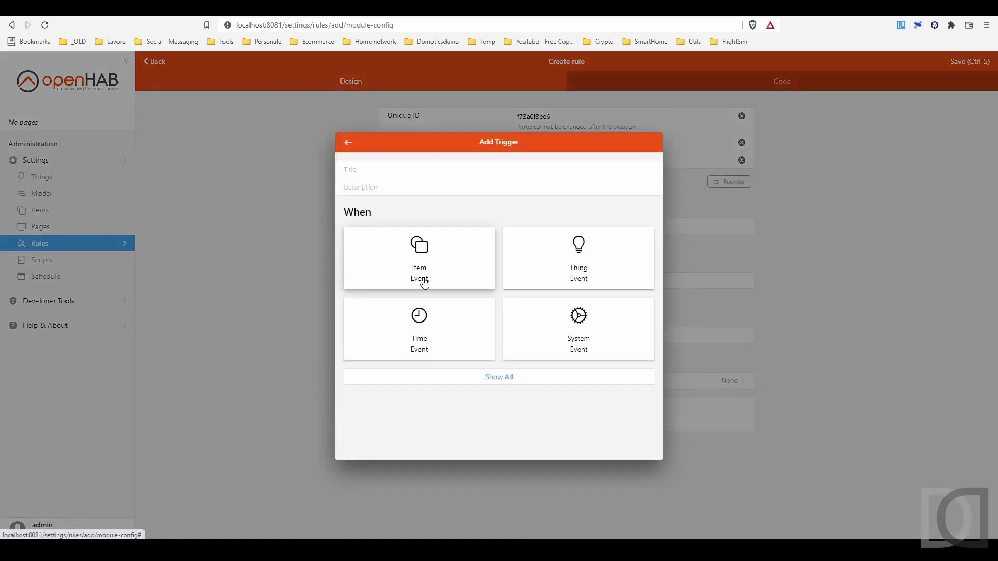
{"action": "left_click", "coordinate": [419, 326]}
{"action": "left_click", "coordinate": [632, 297]}
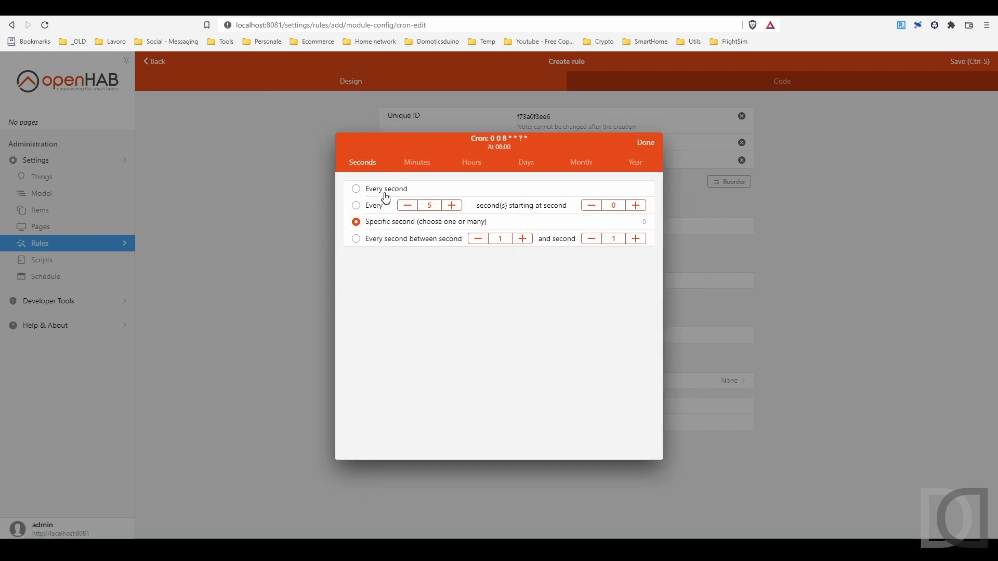
Set the trigger's cron schedule to every 1 minute starting at minute 0, for every hour and every day, and add the trigger
{"action": "left_click", "coordinate": [417, 162]}
{"action": "left_click", "coordinate": [377, 207]}
{"action": "left_click", "coordinate": [408, 205]}
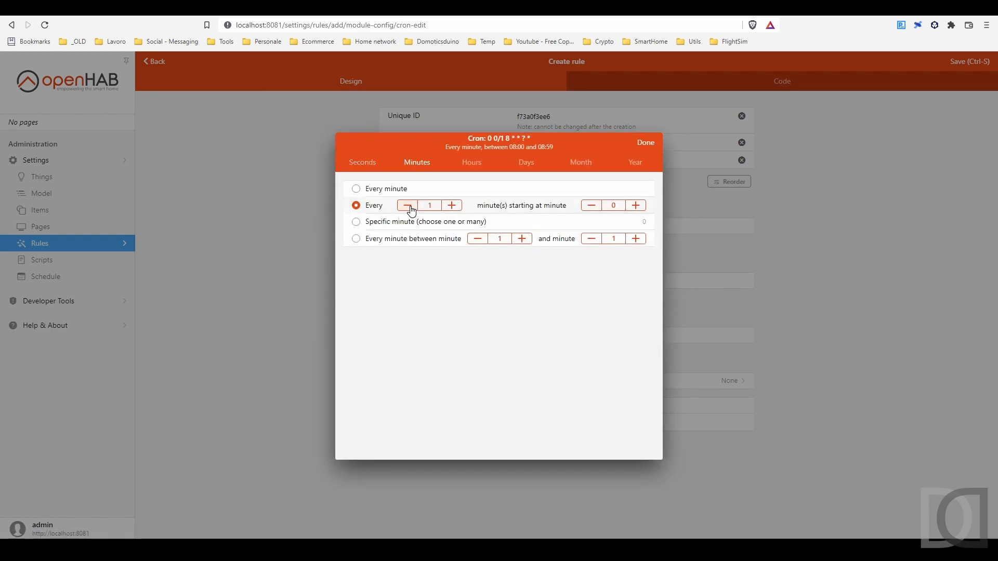
{"action": "left_click", "coordinate": [469, 166]}
{"action": "left_click", "coordinate": [382, 190]}
{"action": "left_click", "coordinate": [525, 164]}
{"action": "left_click", "coordinate": [648, 142]}
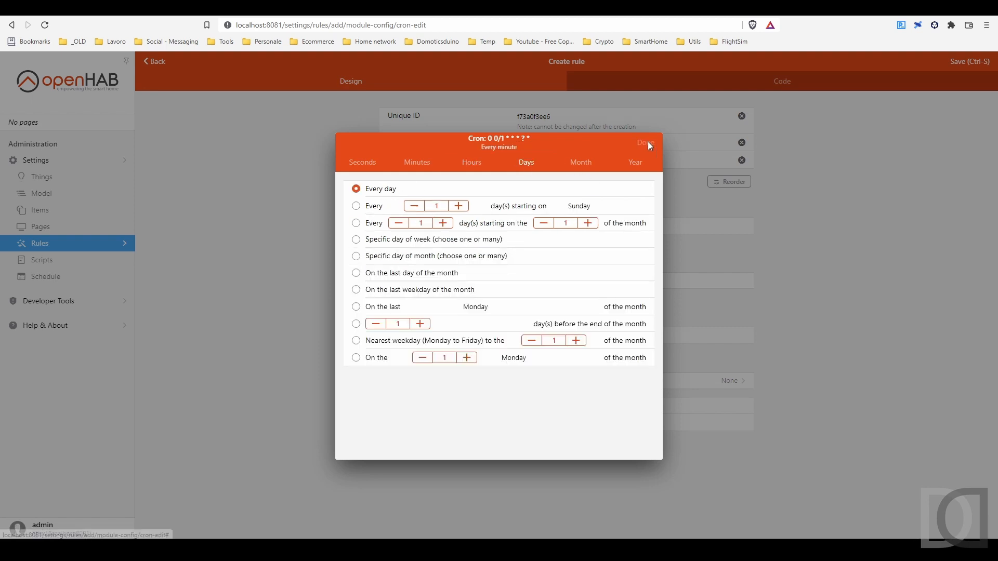
{"action": "left_click", "coordinate": [649, 143]}
Add a condition that the non-semantic item "Abilita Allarme Items Non Aggiornati" is equal to ON
{"action": "left_click", "coordinate": [446, 364]}
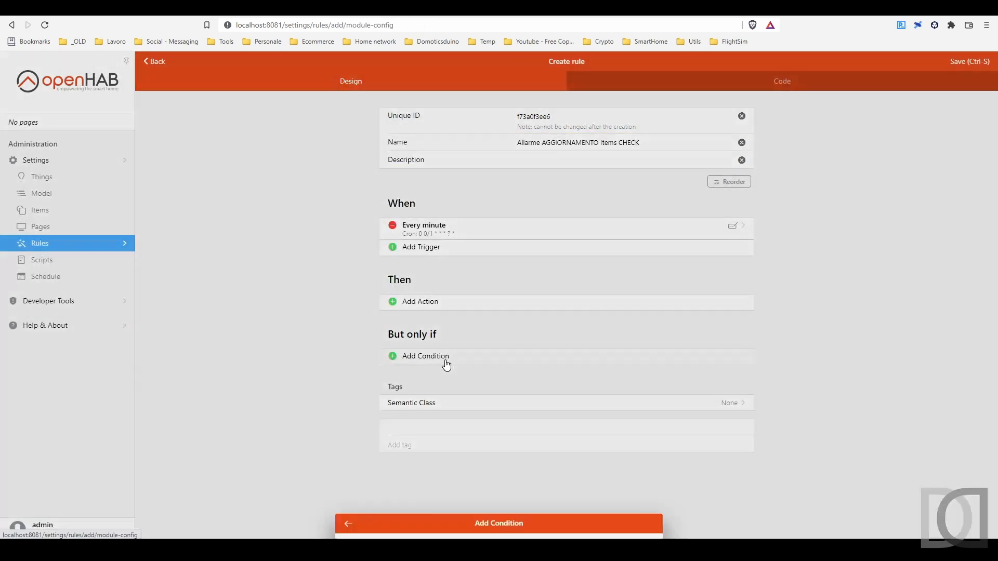
{"action": "left_click", "coordinate": [424, 288]}
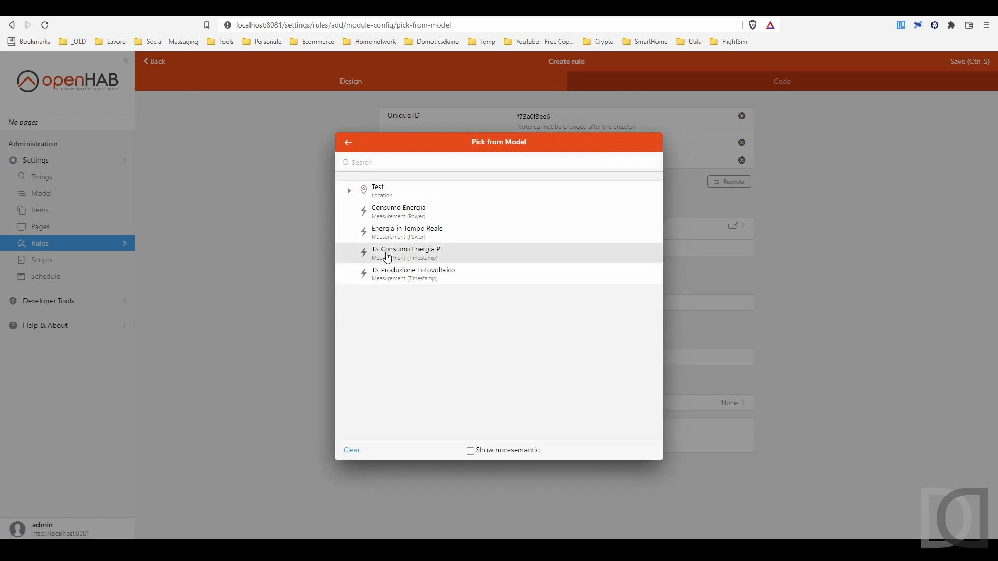
{"action": "left_click", "coordinate": [504, 452]}
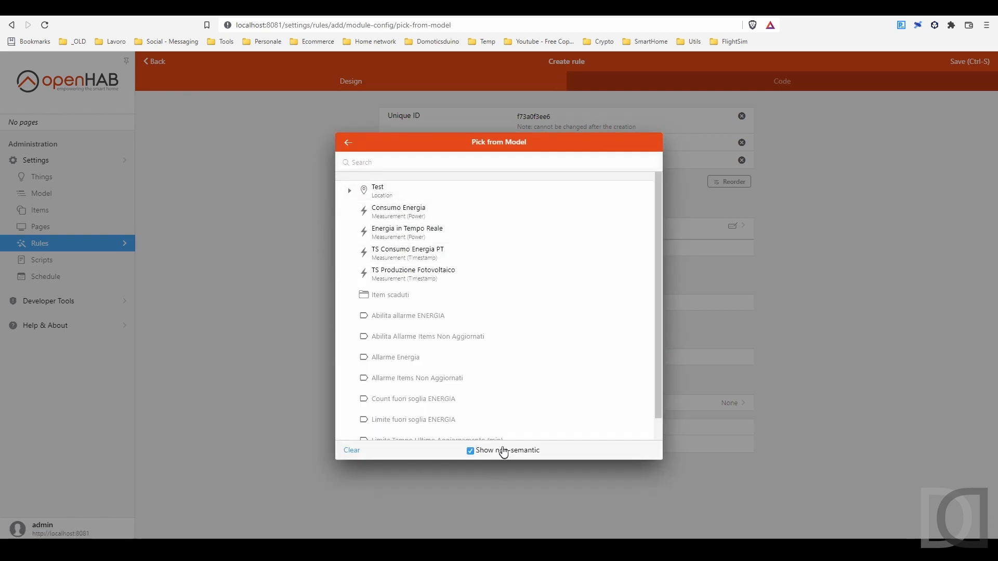
{"action": "scroll", "coordinate": [438, 324], "scroll_direction": "down", "scroll_amount": 1}
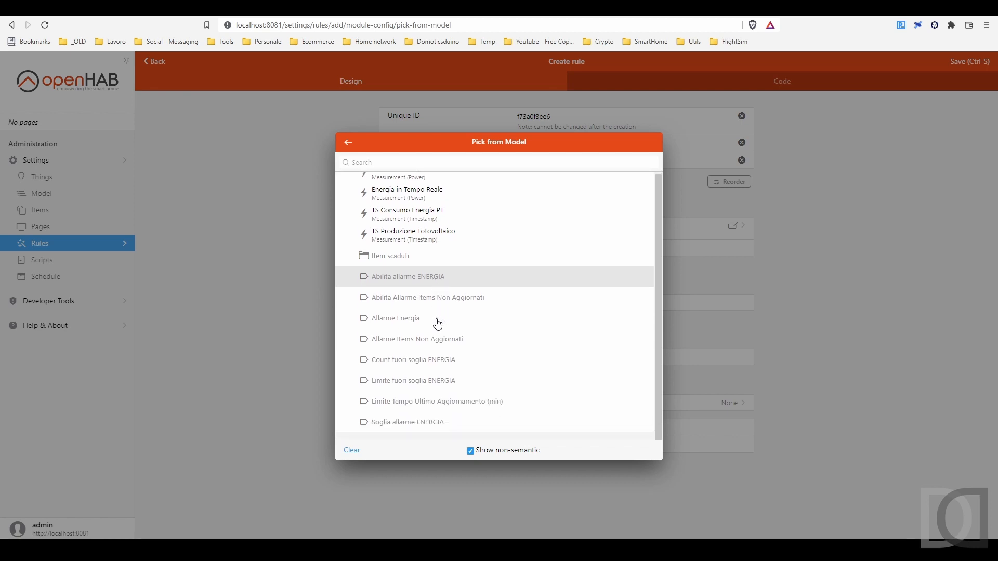
{"action": "left_click", "coordinate": [439, 301]}
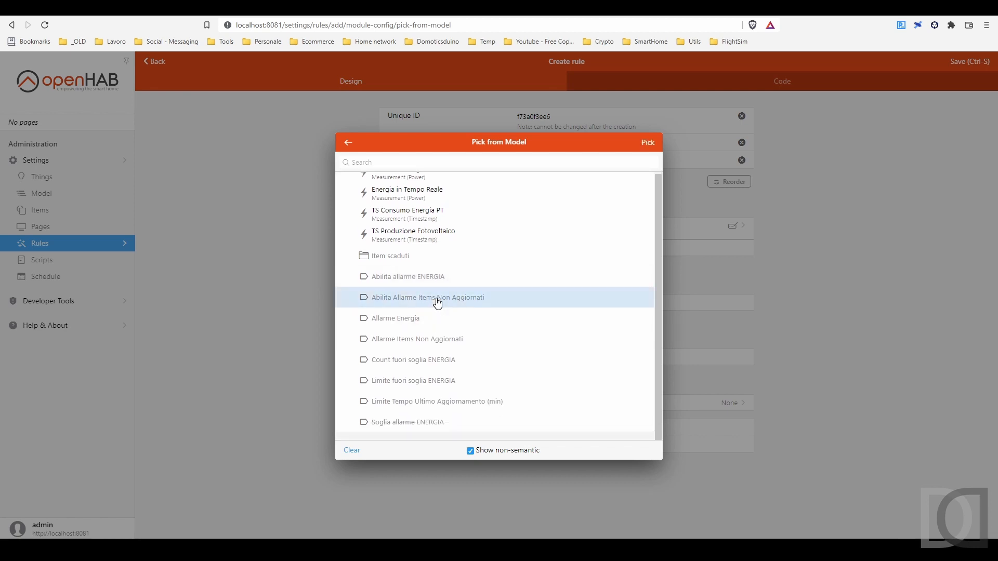
{"action": "left_click", "coordinate": [647, 143]}
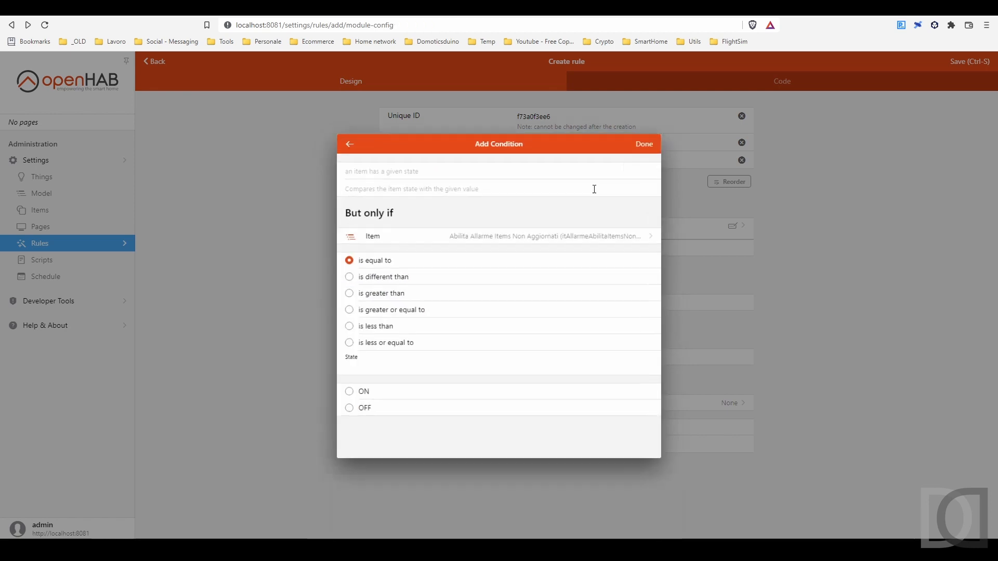
{"action": "left_click", "coordinate": [358, 393]}
{"action": "left_click", "coordinate": [646, 149]}
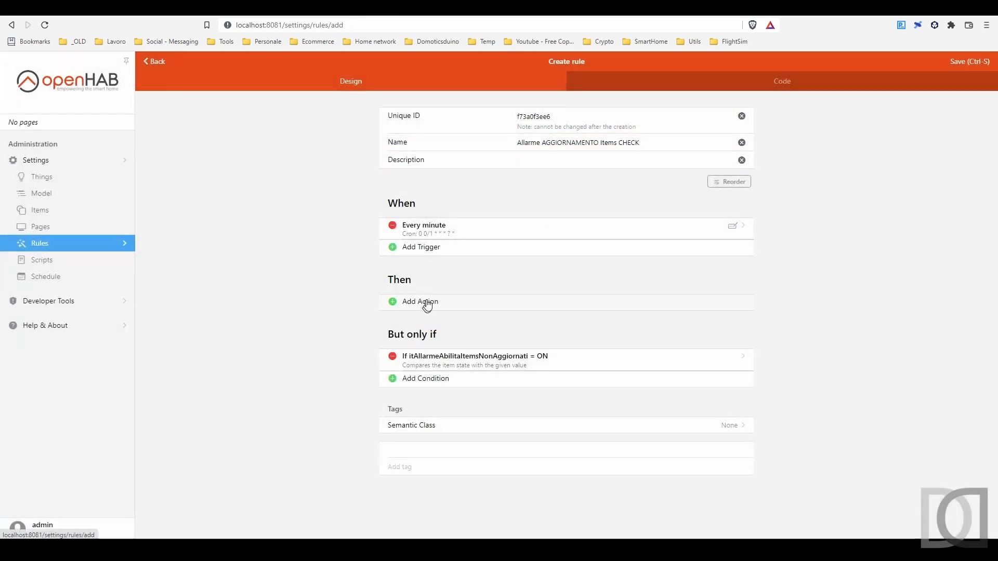
Add an ECMAScript action that puts grTS members older than the limit into grTSExpired and sets itItemNonAggiornatiAllarme to ON
{"action": "left_click", "coordinate": [426, 302]}
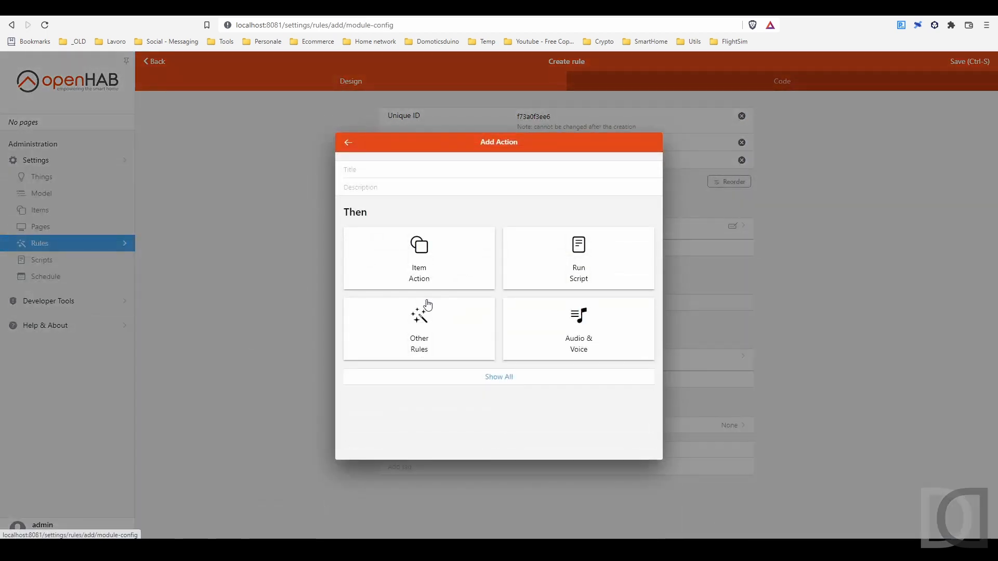
{"action": "left_click", "coordinate": [579, 269]}
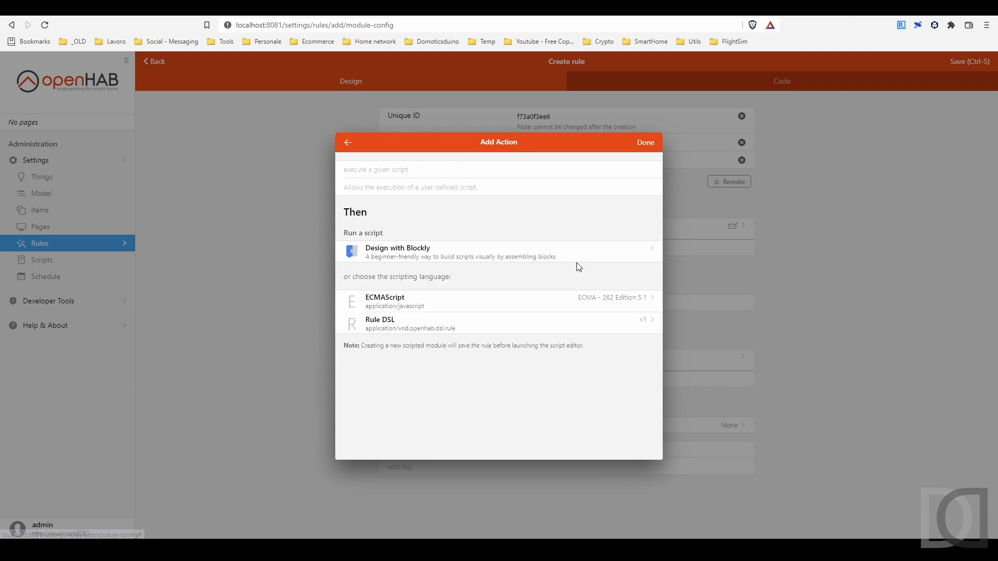
{"action": "left_click", "coordinate": [394, 308]}
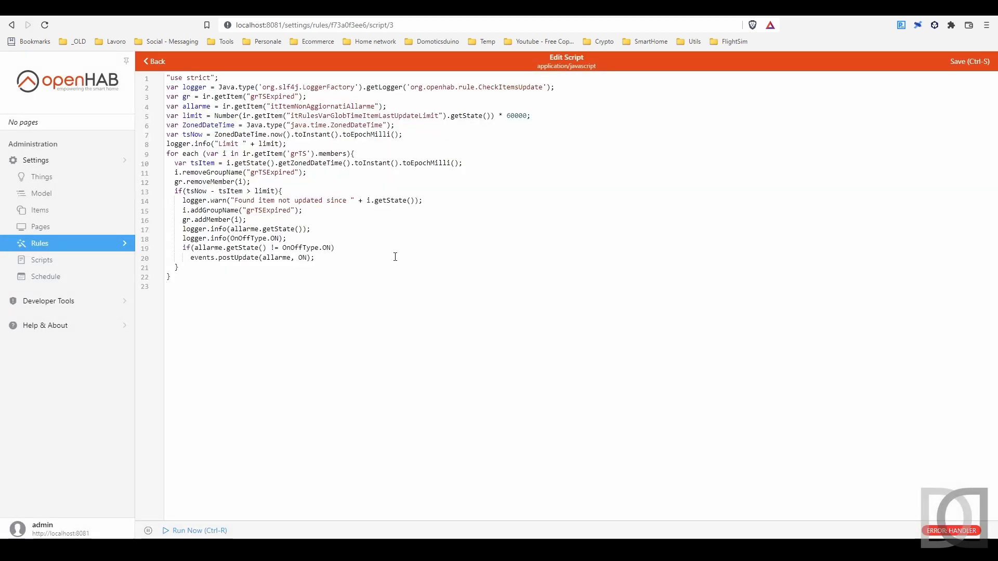
{"action": "key", "text": "ctrl+End"}
Examine the script's opening declarations: the logger, the grTSExpired group, the alarm item and the time limit
{"action": "left_click_drag", "start_coordinate": [167, 88], "coordinate": [555, 87]}
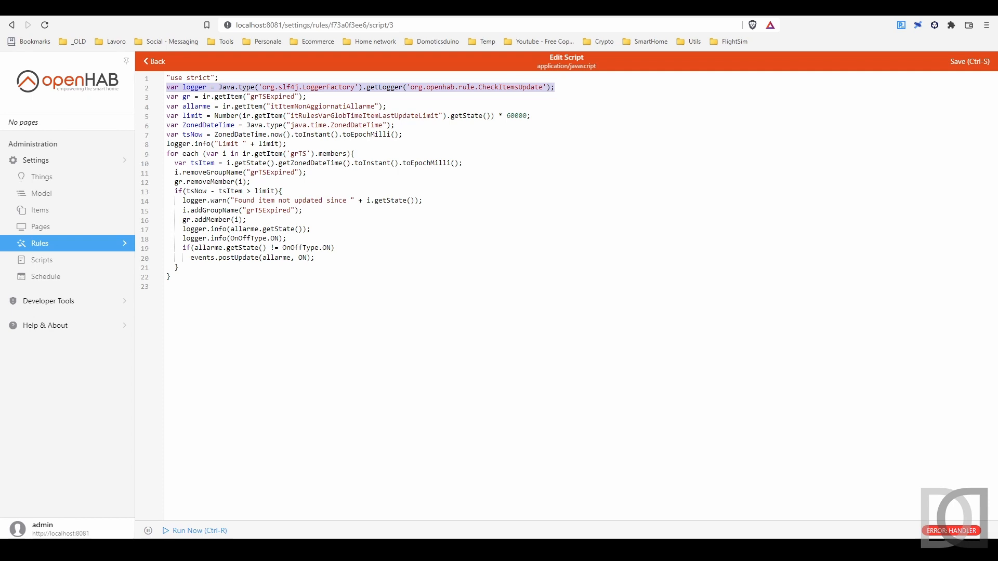
{"action": "left_click", "coordinate": [408, 129]}
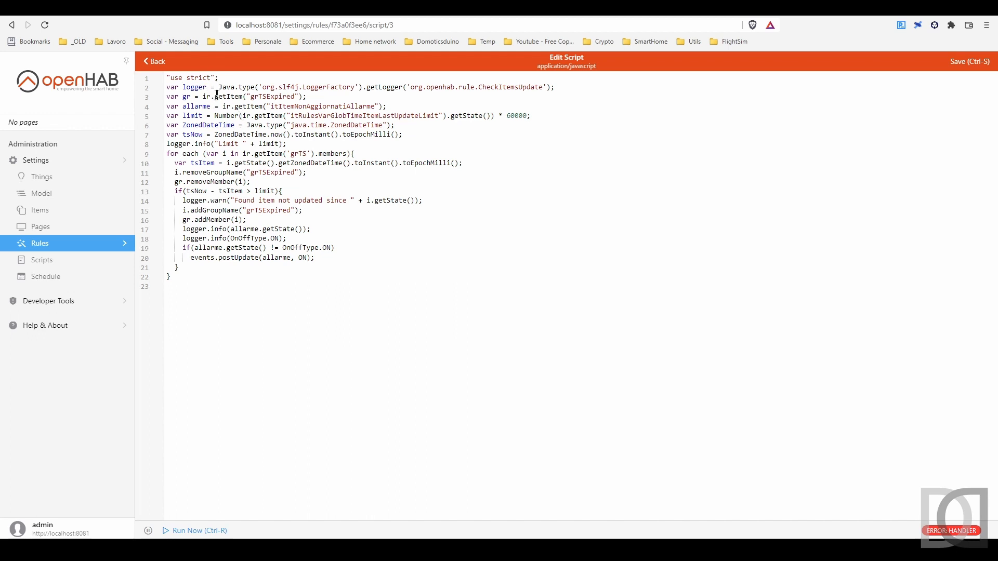
{"action": "left_click_drag", "start_coordinate": [215, 96], "coordinate": [238, 96]}
{"action": "double_click", "coordinate": [273, 97]}
{"action": "left_click", "coordinate": [288, 144]}
{"action": "double_click", "coordinate": [274, 98]}
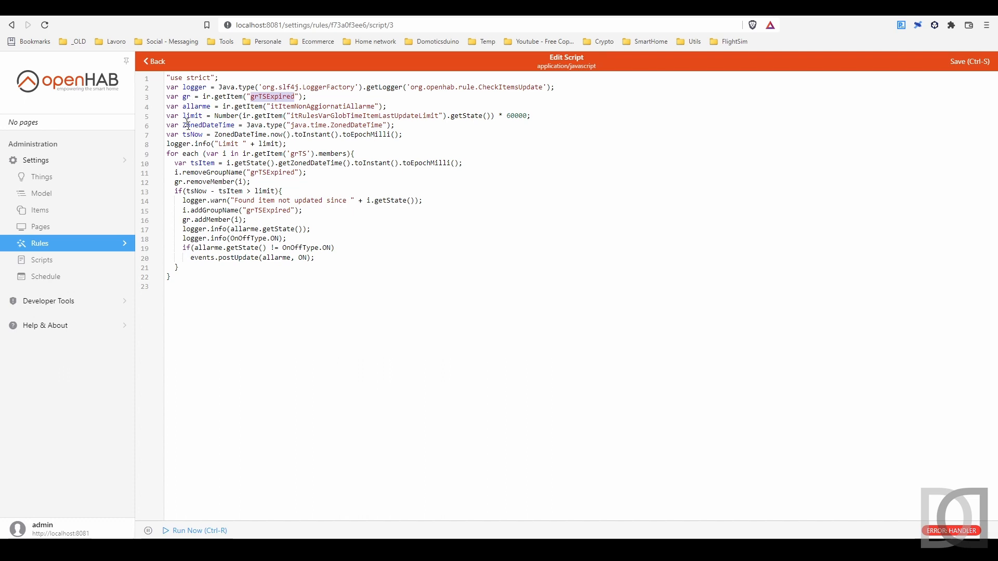
{"action": "double_click", "coordinate": [317, 106]}
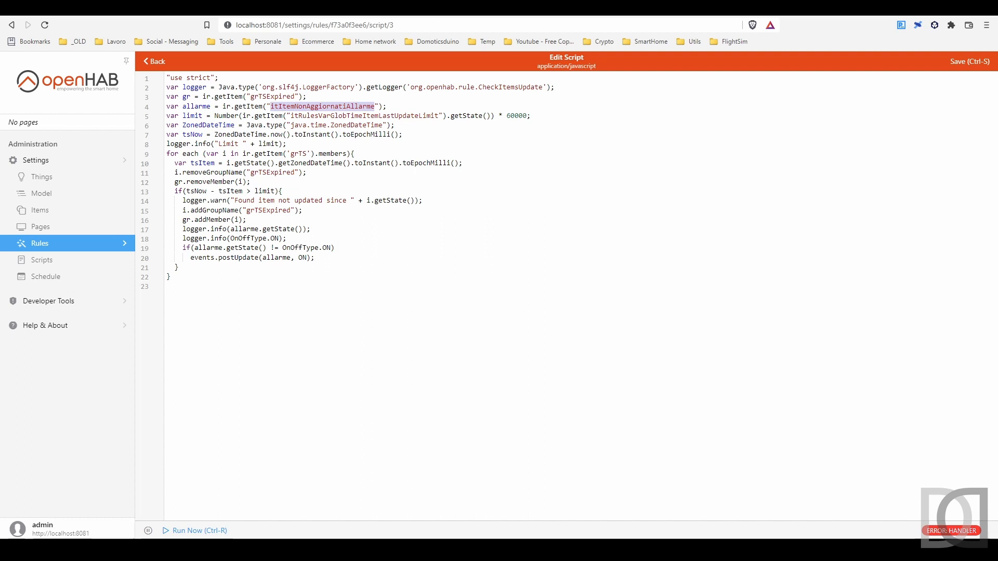
{"action": "left_click_drag", "start_coordinate": [311, 174], "coordinate": [296, 182]}
{"action": "left_click", "coordinate": [195, 118]}
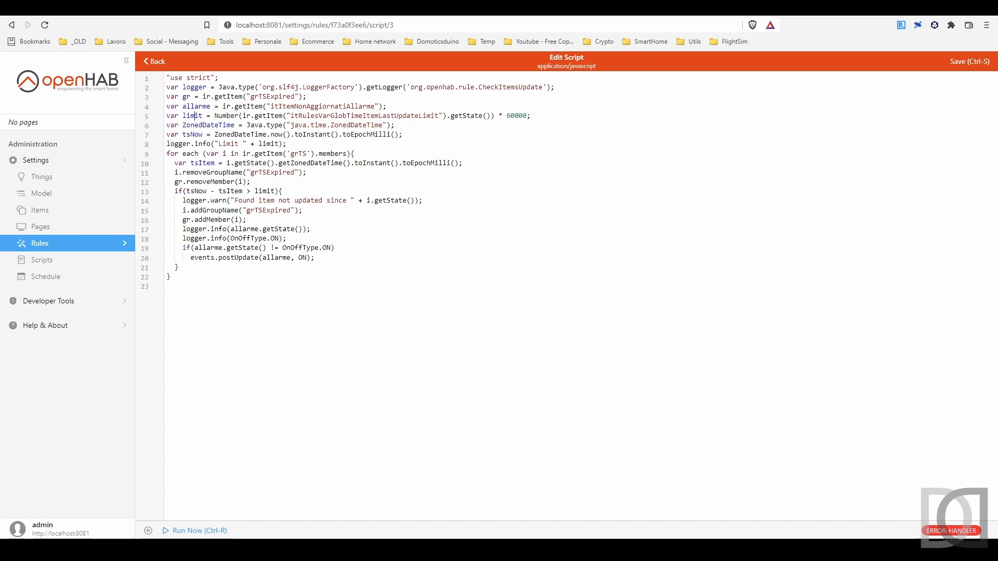
{"action": "left_click", "coordinate": [195, 116]}
Examine the loop over the grTS members and how each item's timestamp is compared with tsNow and the limit
{"action": "left_click_drag", "start_coordinate": [183, 134], "coordinate": [203, 134]}
{"action": "left_click", "coordinate": [289, 154]}
{"action": "double_click", "coordinate": [334, 154]}
{"action": "double_click", "coordinate": [299, 154]}
{"action": "double_click", "coordinate": [202, 163]}
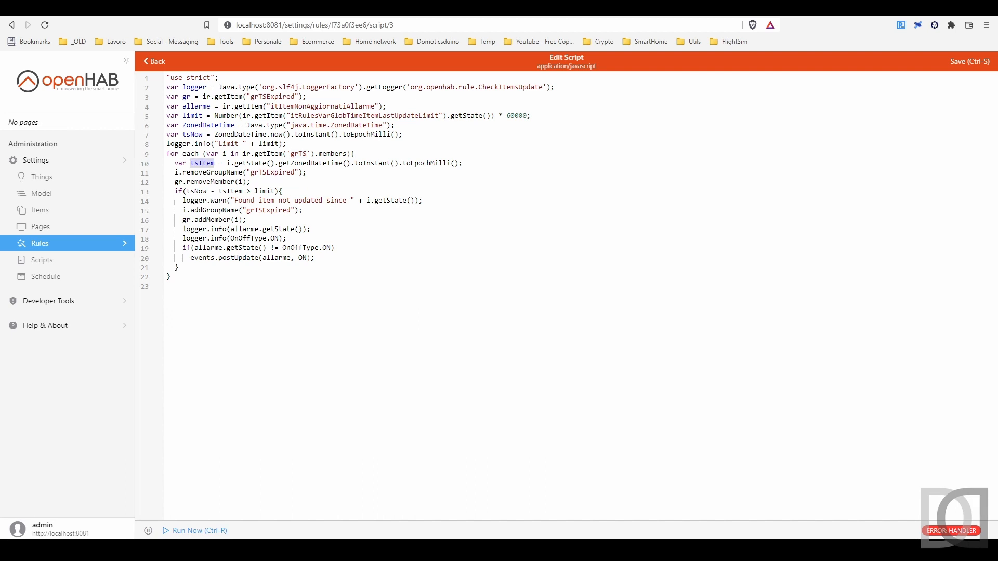
{"action": "double_click", "coordinate": [250, 164]}
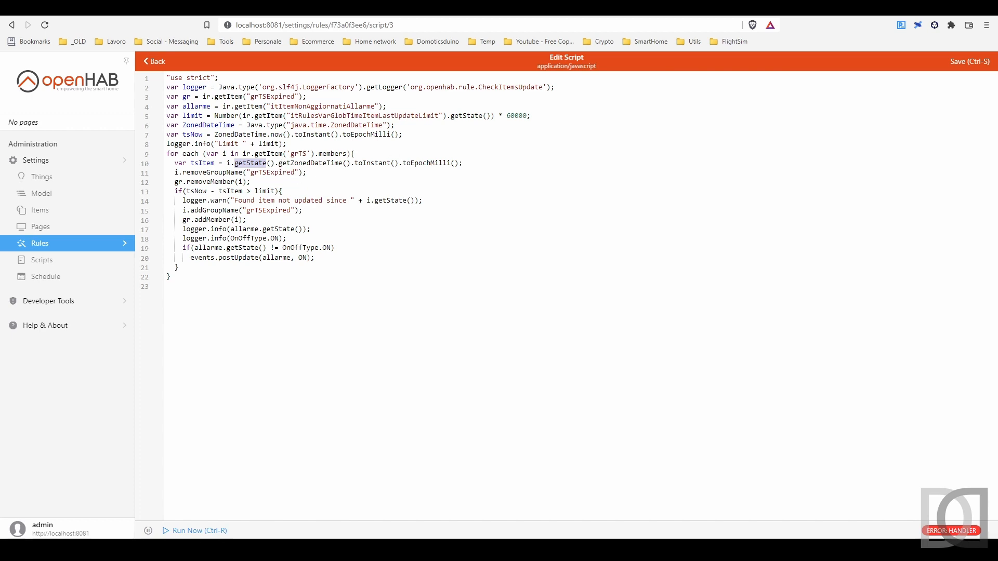
{"action": "double_click", "coordinate": [311, 163]}
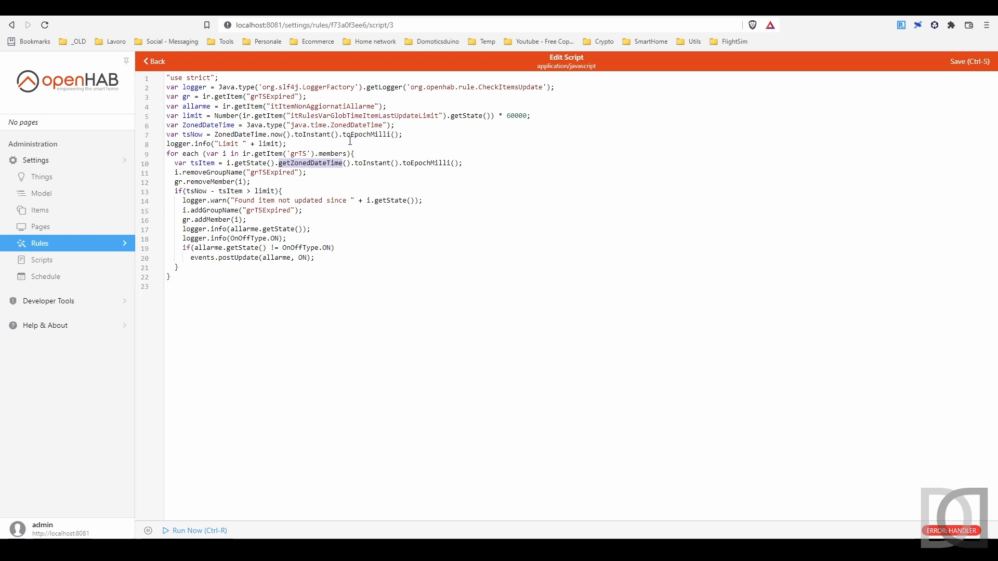
{"action": "double_click", "coordinate": [196, 194]}
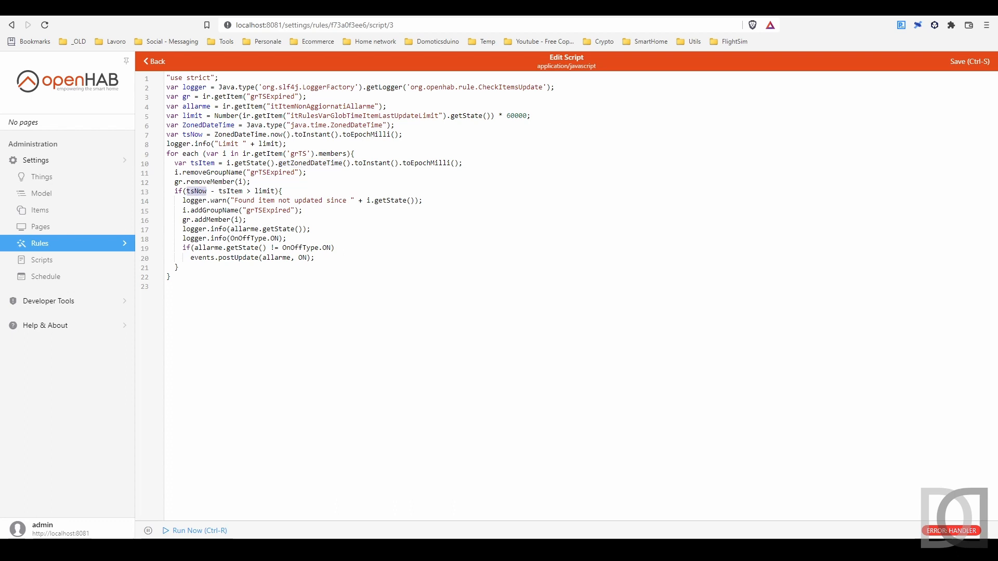
{"action": "double_click", "coordinate": [231, 192]}
{"action": "double_click", "coordinate": [264, 192]}
{"action": "double_click", "coordinate": [353, 117]}
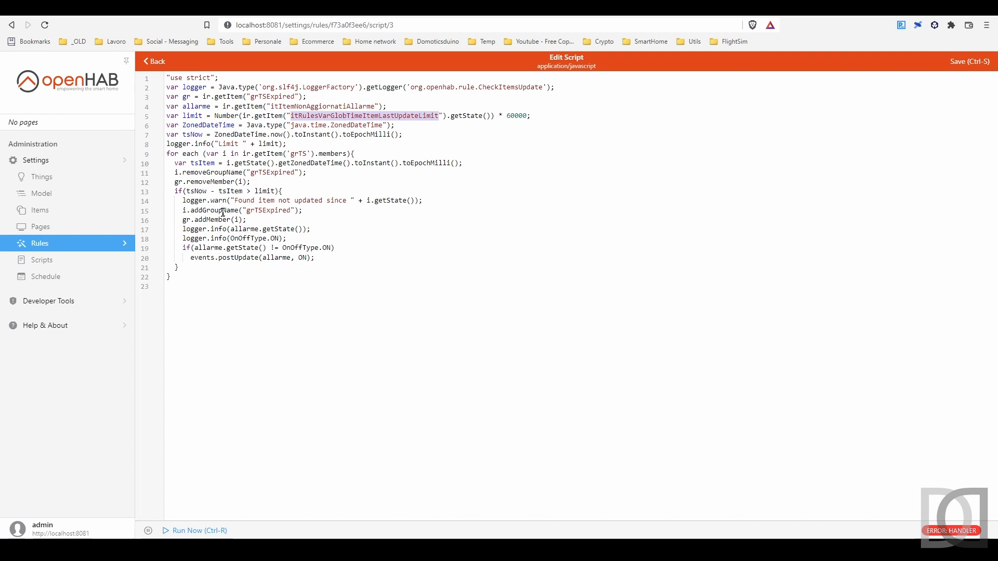
Examine the lines that add an expired item to grTSExpired and post ON to the alarm item
{"action": "left_click", "coordinate": [183, 210]}
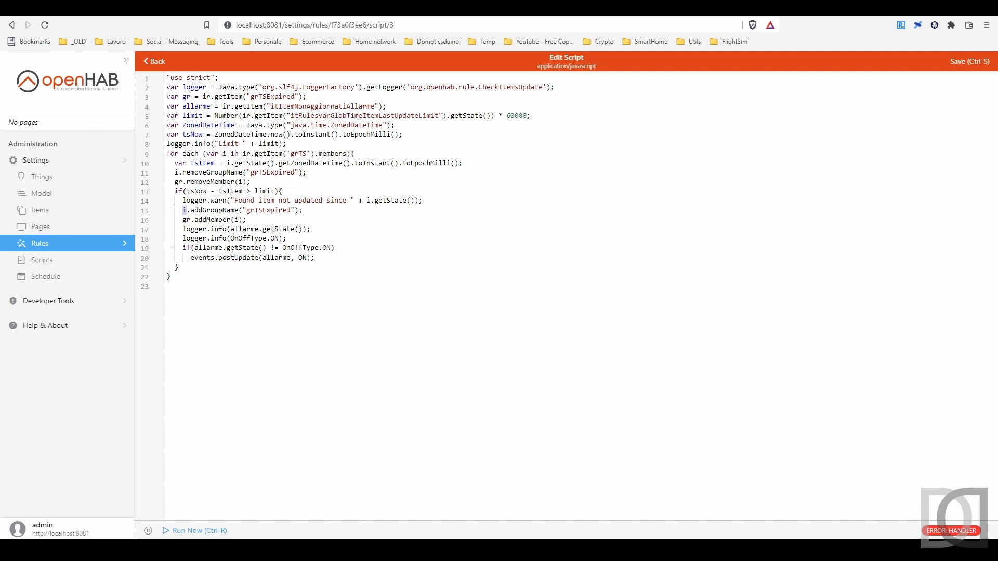
{"action": "double_click", "coordinate": [276, 258]}
{"action": "left_click", "coordinate": [171, 277]}
{"action": "left_click_drag", "start_coordinate": [183, 247], "coordinate": [315, 258]}
{"action": "left_click", "coordinate": [315, 258]}
Save the script and return to the list of rules
{"action": "left_click", "coordinate": [971, 63]}
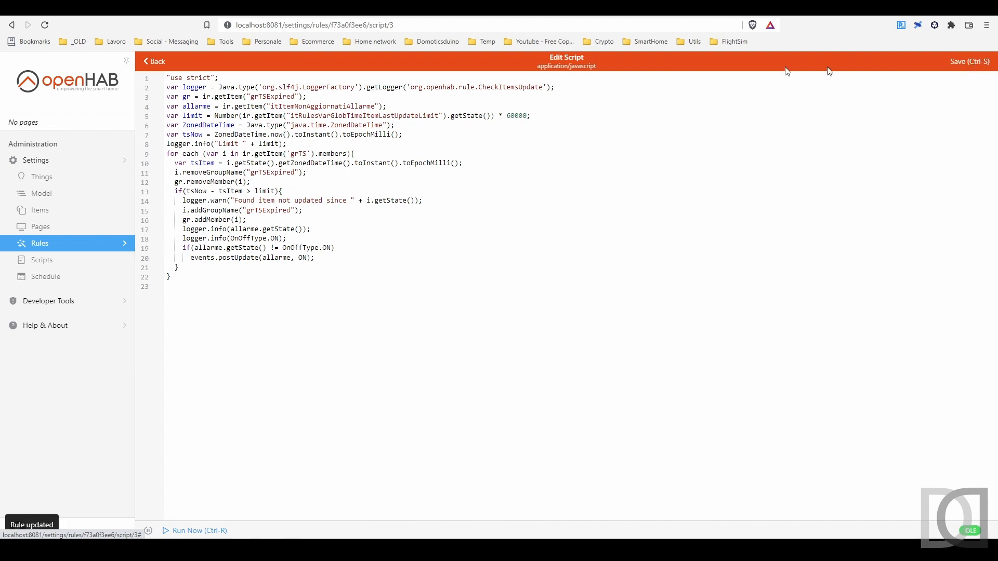
{"action": "left_click", "coordinate": [151, 62]}
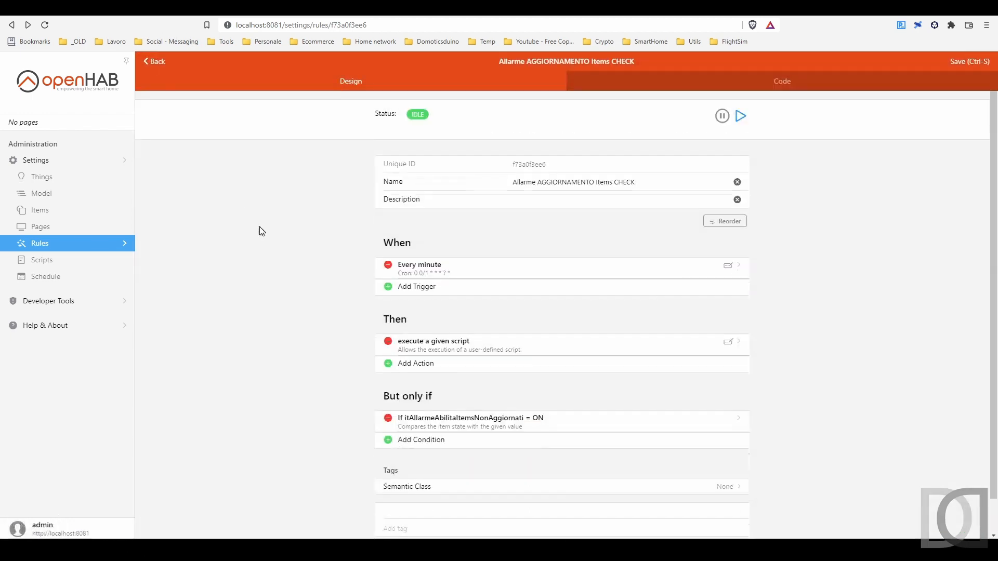
{"action": "left_click", "coordinate": [150, 62]}
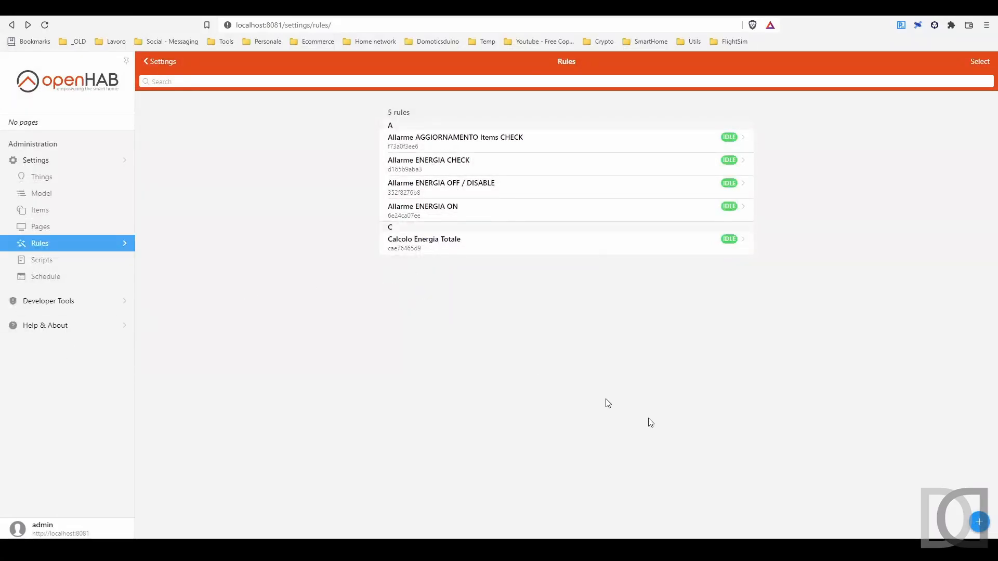
Start a rule named "Allarme AGGIORNAMENTO Items ON", triggered when itItemNonAggiornatiAllarme changes from OFF to ON
{"action": "left_click", "coordinate": [980, 523]}
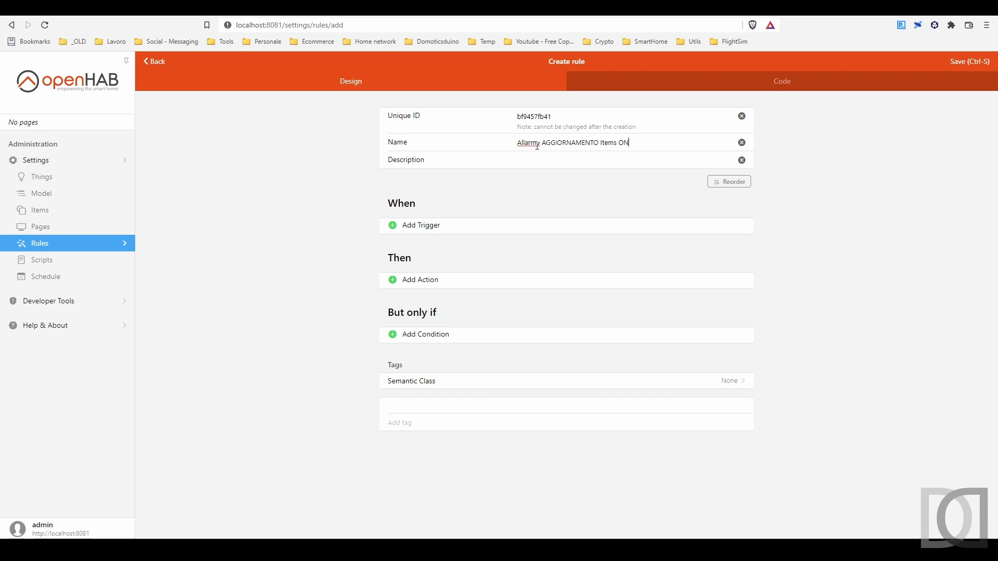
{"action": "left_click", "coordinate": [431, 231]}
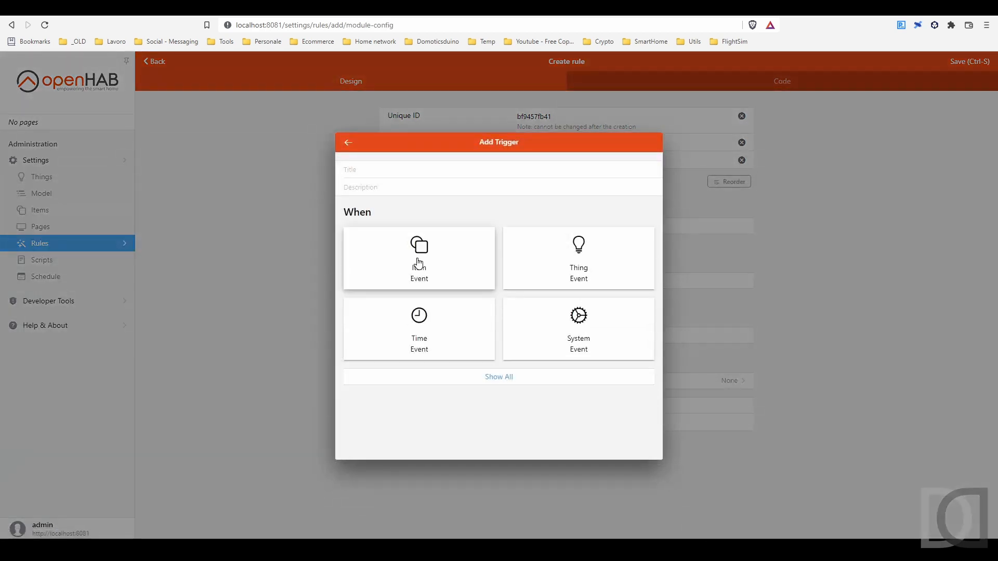
{"action": "left_click", "coordinate": [419, 257]}
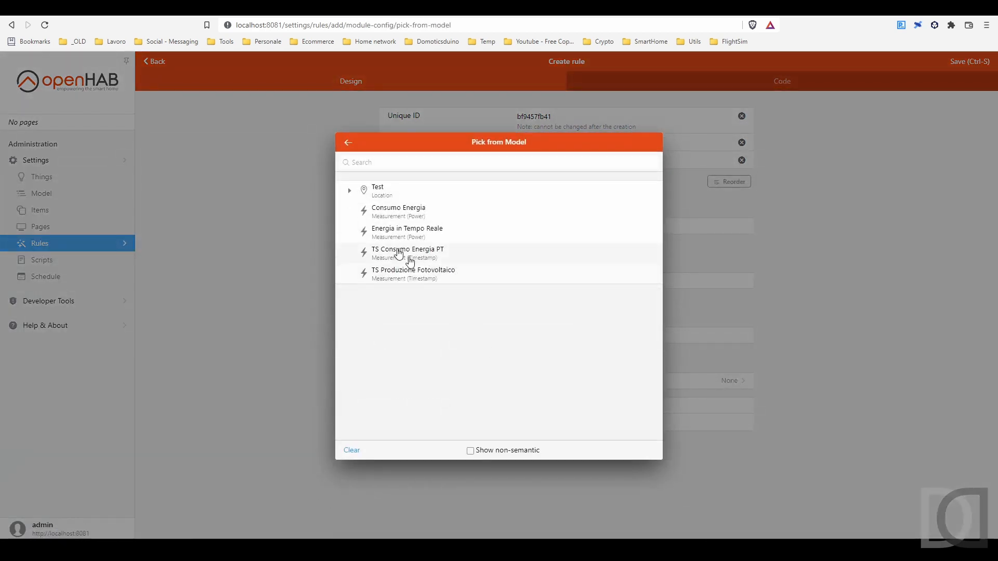
{"action": "left_click", "coordinate": [506, 451]}
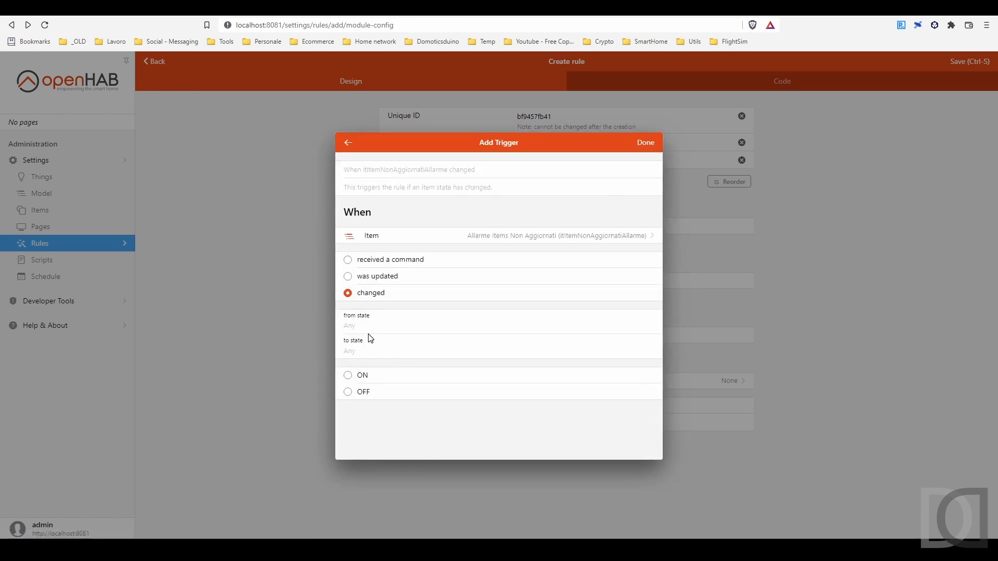
{"action": "type", "text": "OFF"}
{"action": "key", "text": "Tab"}
{"action": "type", "text": "ON"}
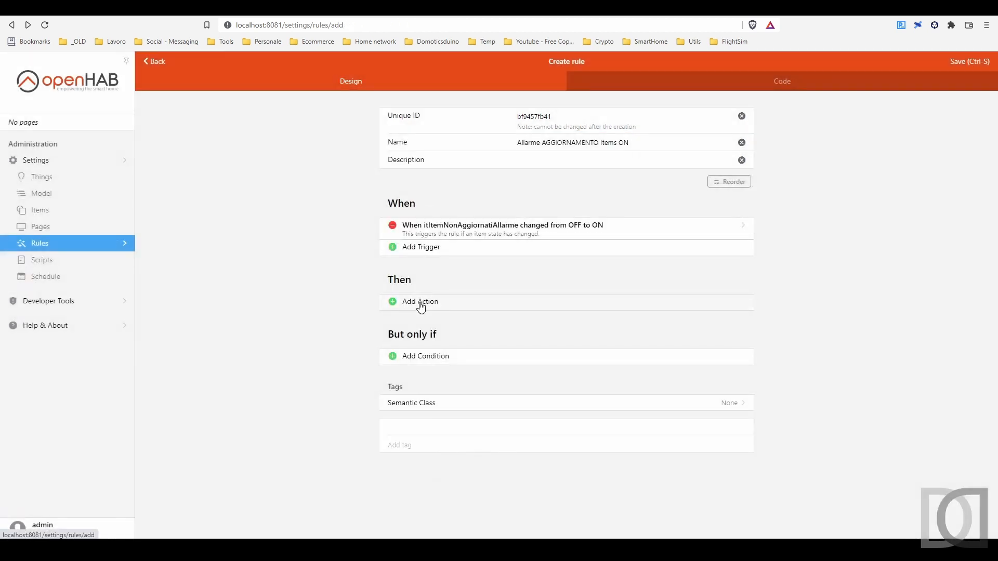
Add a "broadcast a notification" action to the rule with the message "Items scaduti"
{"action": "left_click", "coordinate": [419, 303]}
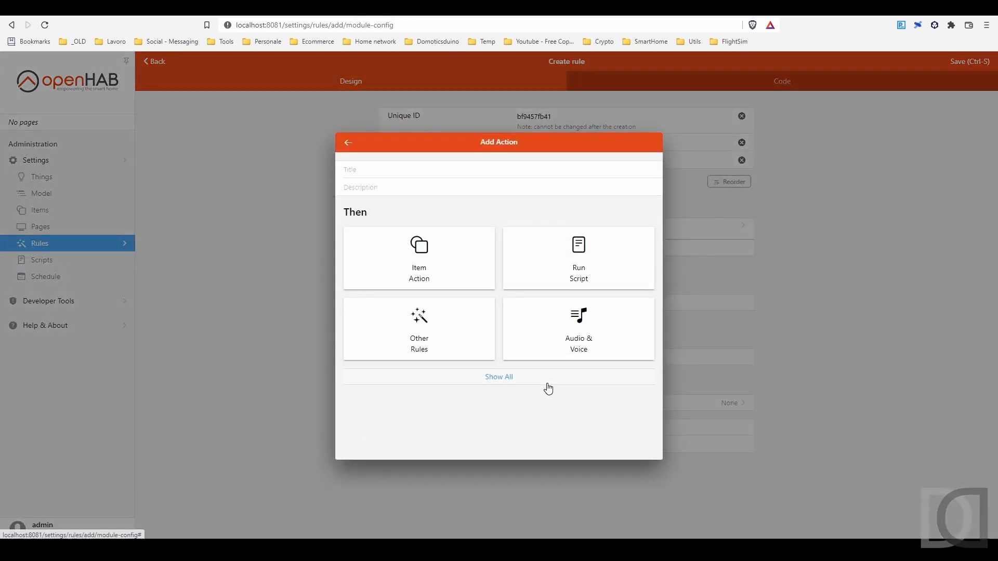
{"action": "left_click", "coordinate": [511, 379]}
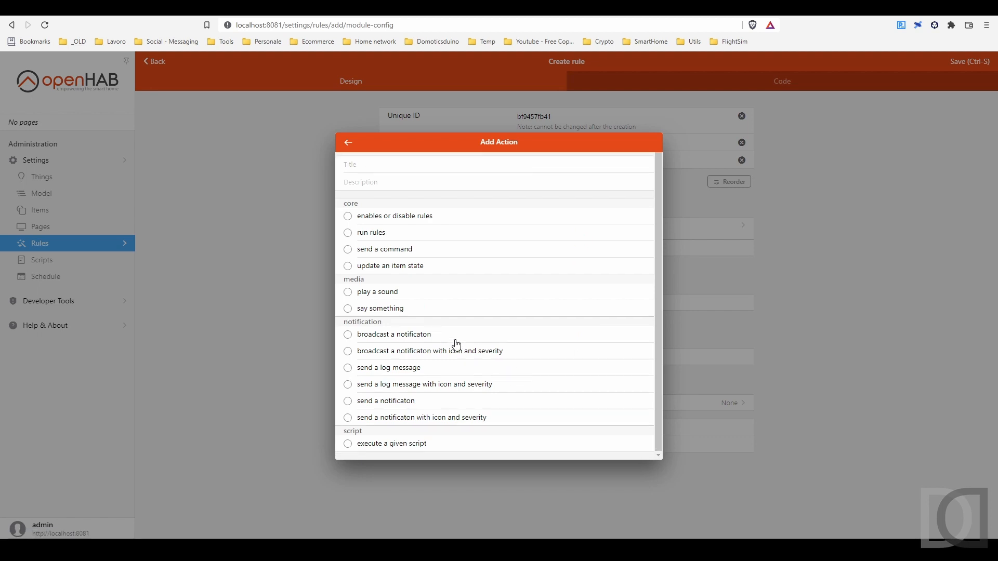
{"action": "left_click", "coordinate": [407, 335]}
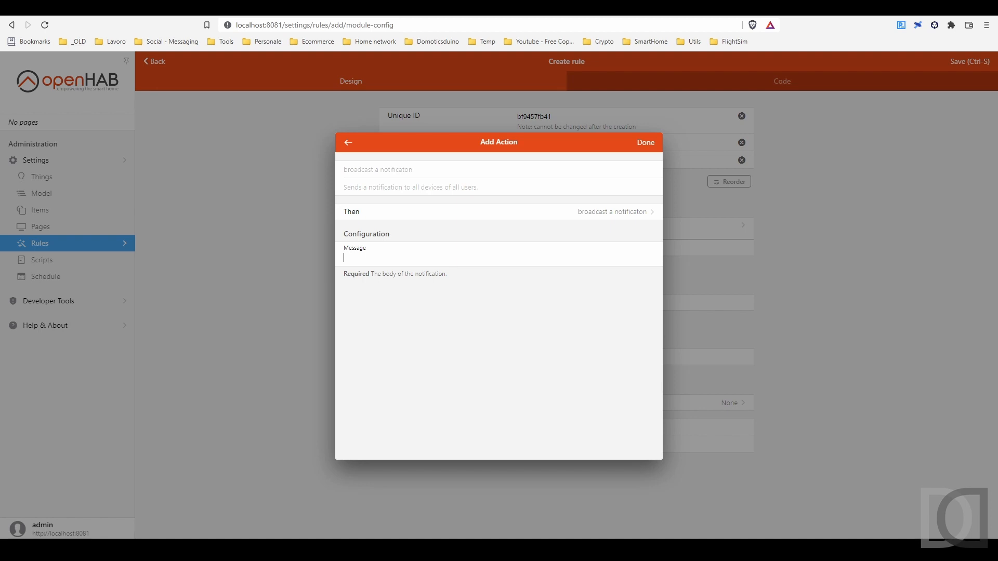
{"action": "type", "text": "Items scaduti"}
{"action": "left_click", "coordinate": [649, 144]}
Add a second action that sends a log message reading "Items scaduti" and save the rule
{"action": "left_click", "coordinate": [435, 327]}
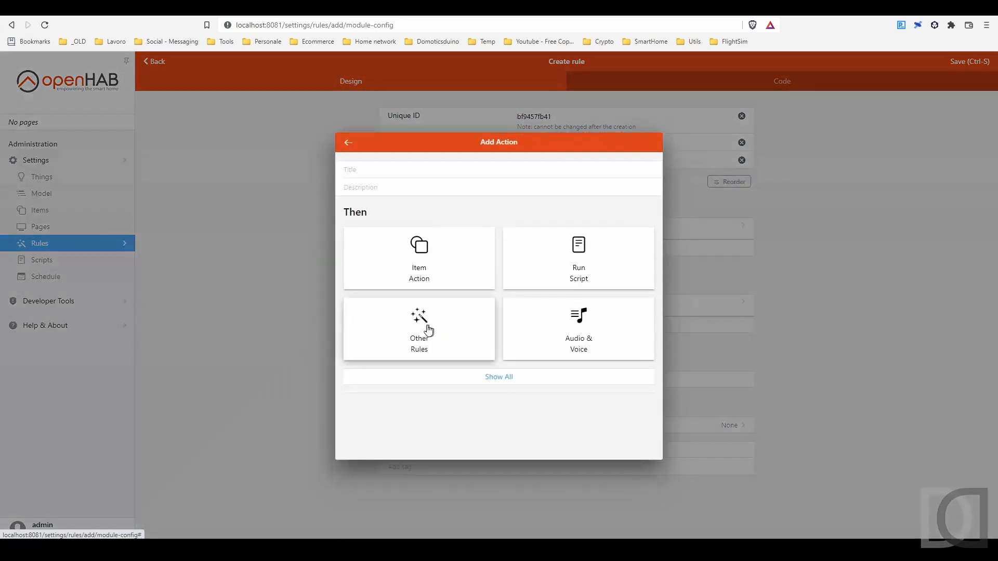
{"action": "left_click", "coordinate": [484, 383]}
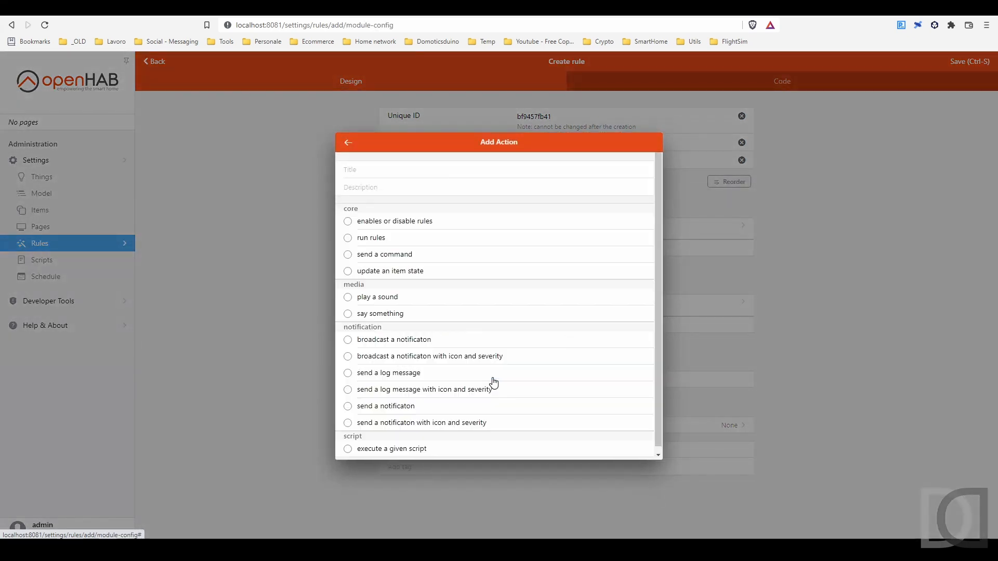
{"action": "left_click", "coordinate": [416, 375]}
{"action": "left_click", "coordinate": [345, 258]}
{"action": "type", "text": "Items scaduti"}
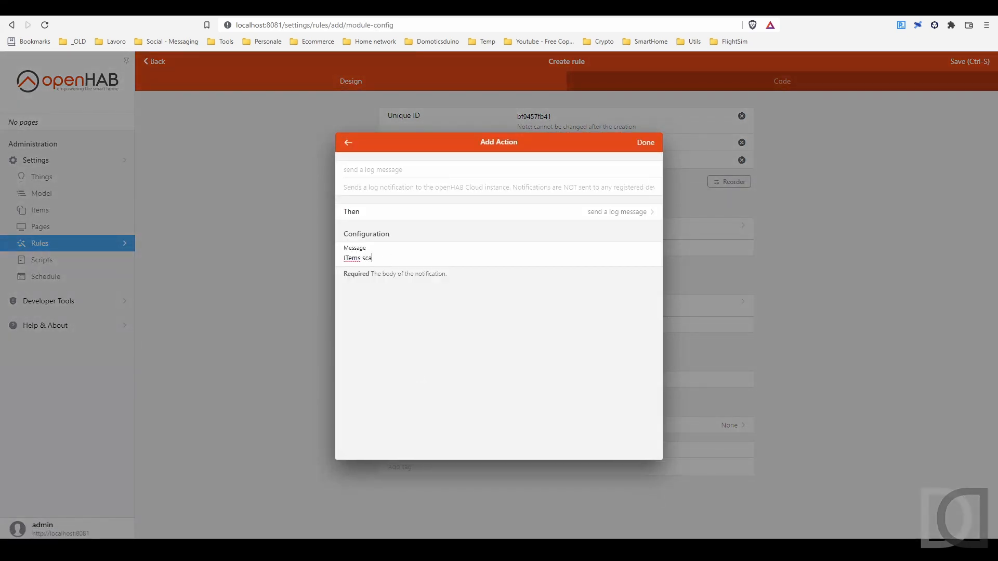
{"action": "left_click", "coordinate": [646, 143]}
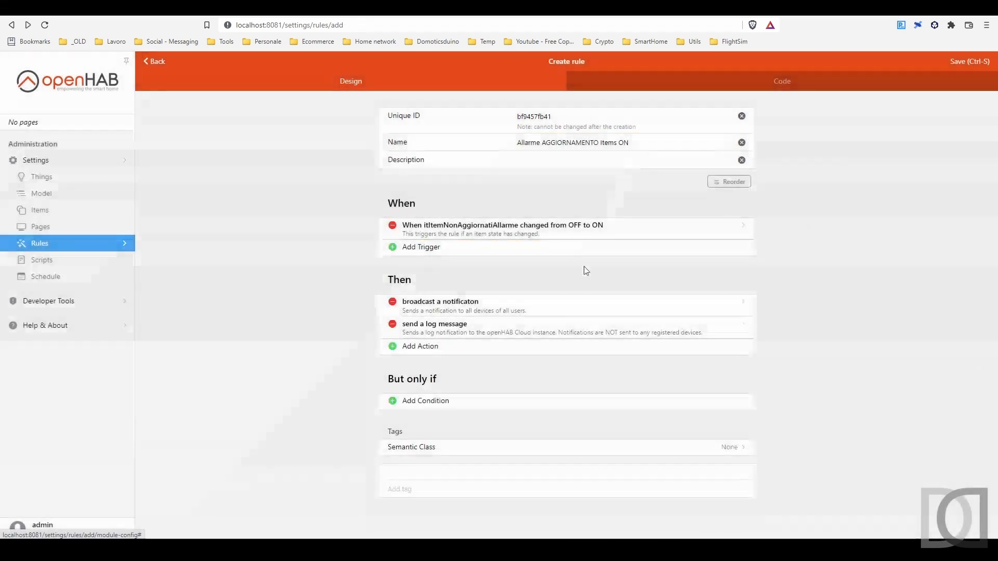
{"action": "left_click", "coordinate": [983, 63]}
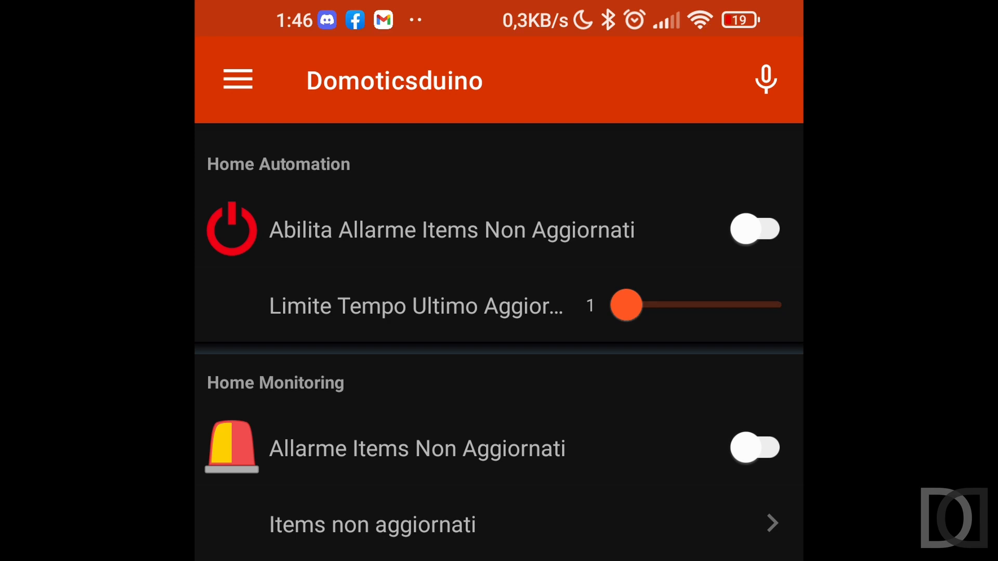
In the openHAB phone app, enable Abilita Allarme Items Non Aggiornati and check the phone's notifications and the Items non aggiornati list
{"action": "left_click", "coordinate": [755, 229]}
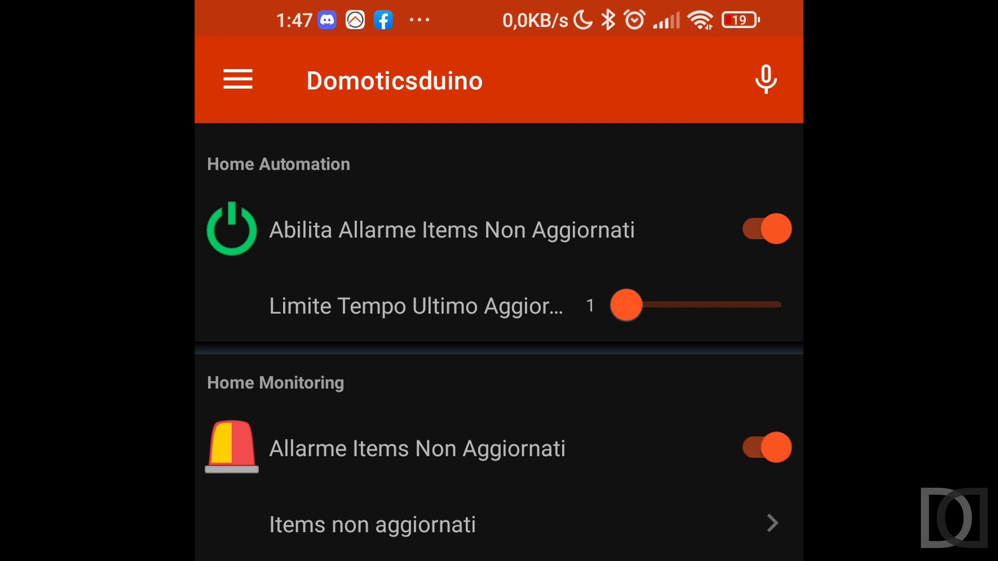
{"action": "left_click_drag", "start_coordinate": [354, 10], "coordinate": [354, 323]}
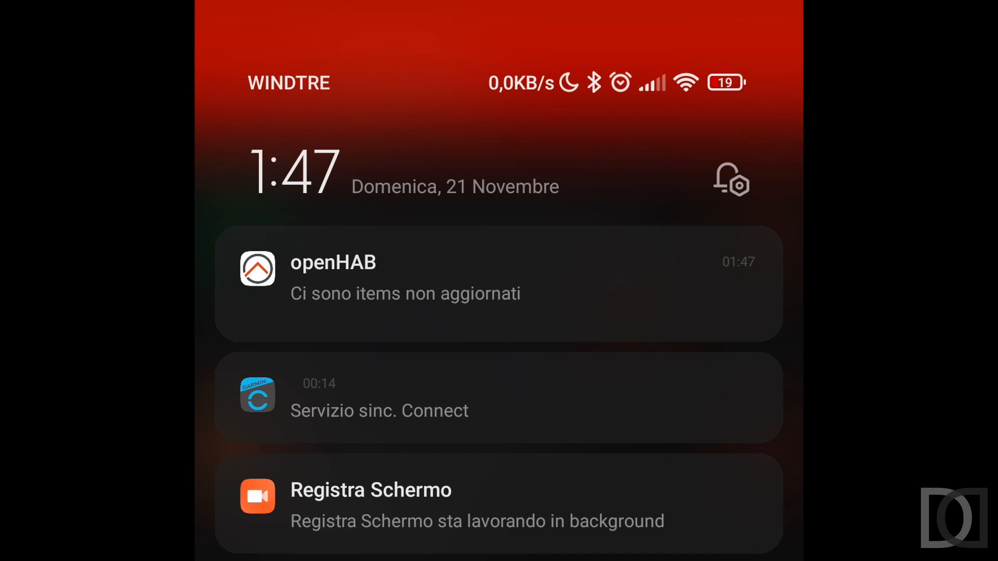
{"action": "left_click_drag", "start_coordinate": [499, 468], "coordinate": [499, 156]}
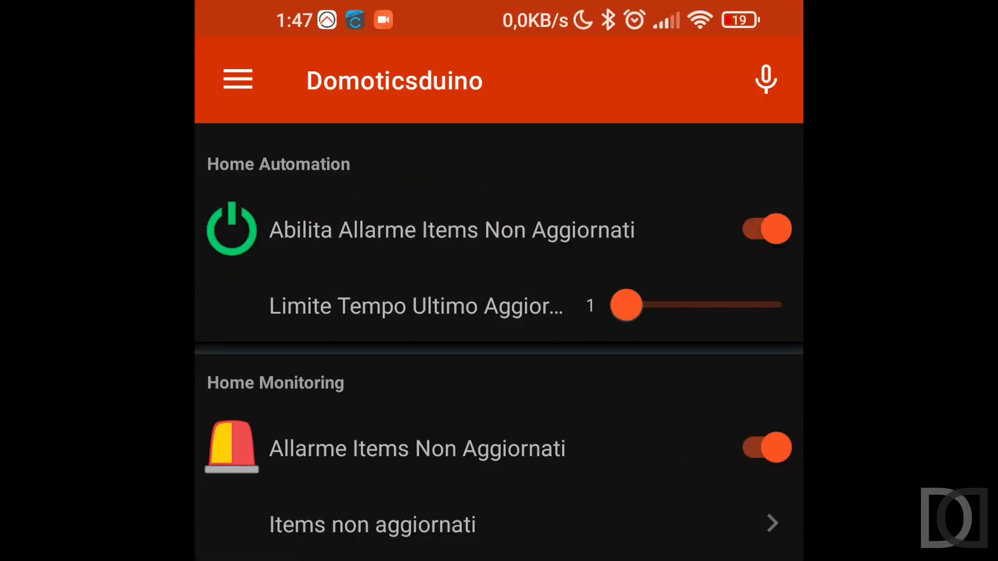
{"action": "left_click", "coordinate": [372, 524]}
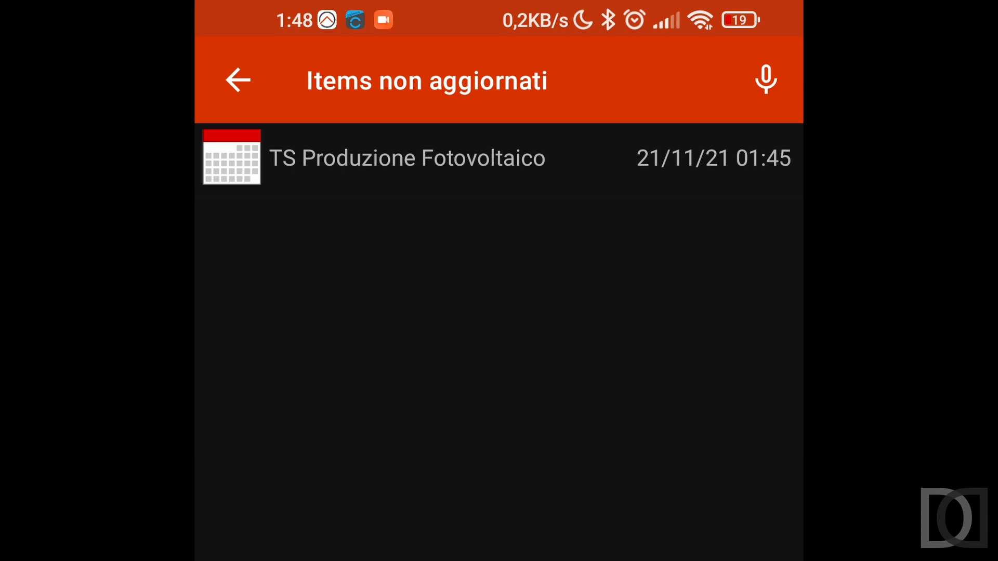
{"action": "left_click", "coordinate": [238, 80]}
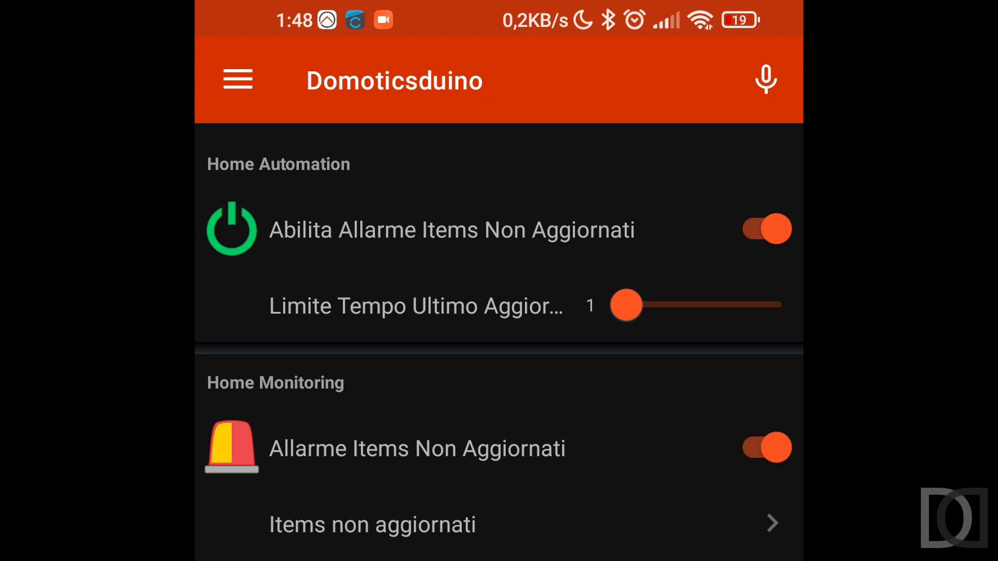
Reset Allarme Items Non Aggiornati to off and check the phone's notifications for a repeated alarm
{"action": "left_click", "coordinate": [767, 448]}
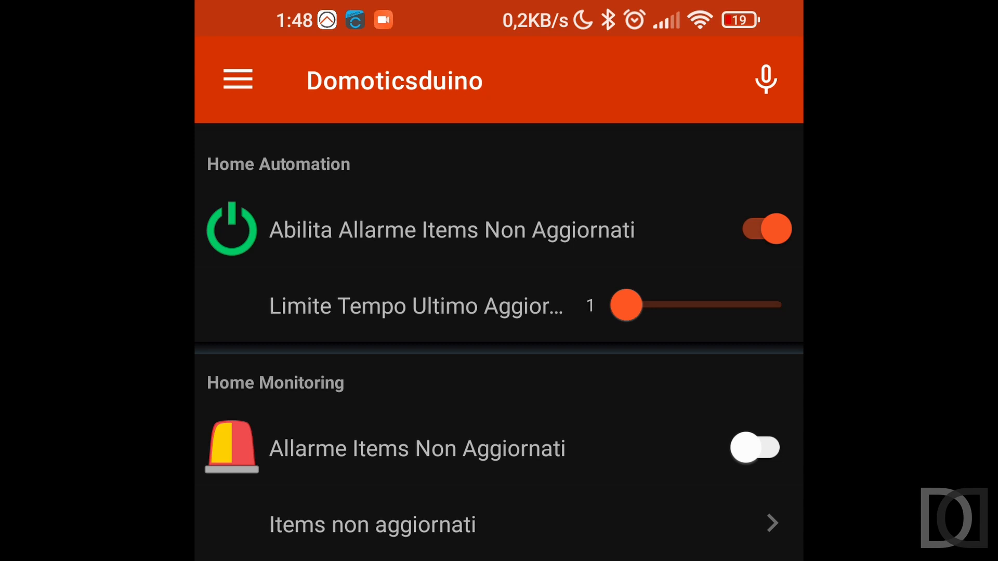
{"action": "left_click_drag", "start_coordinate": [499, 7], "coordinate": [739, 283]}
{"action": "left_click_drag", "start_coordinate": [499, 499], "coordinate": [499, 208]}
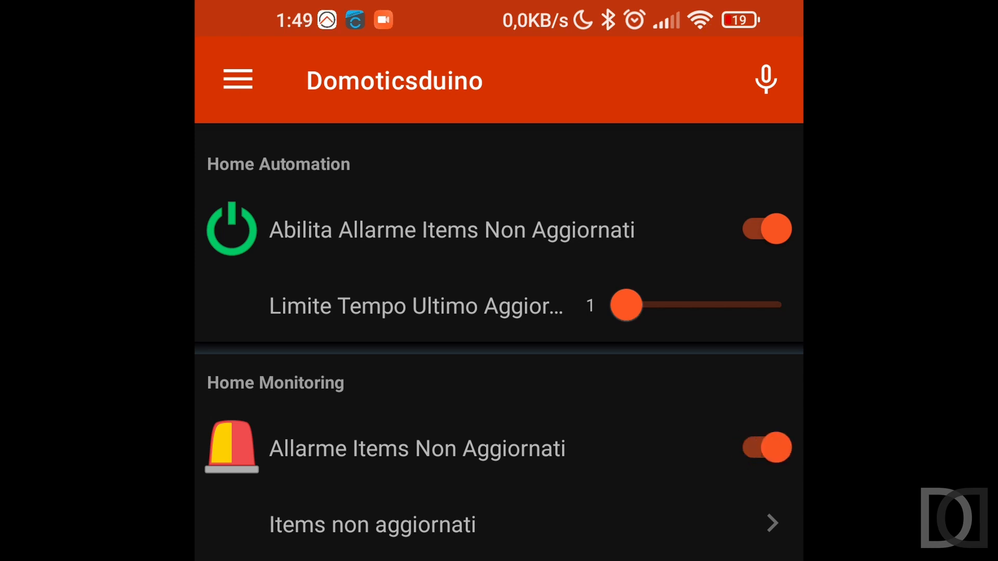
{"action": "left_click_drag", "start_coordinate": [416, 10], "coordinate": [416, 312]}
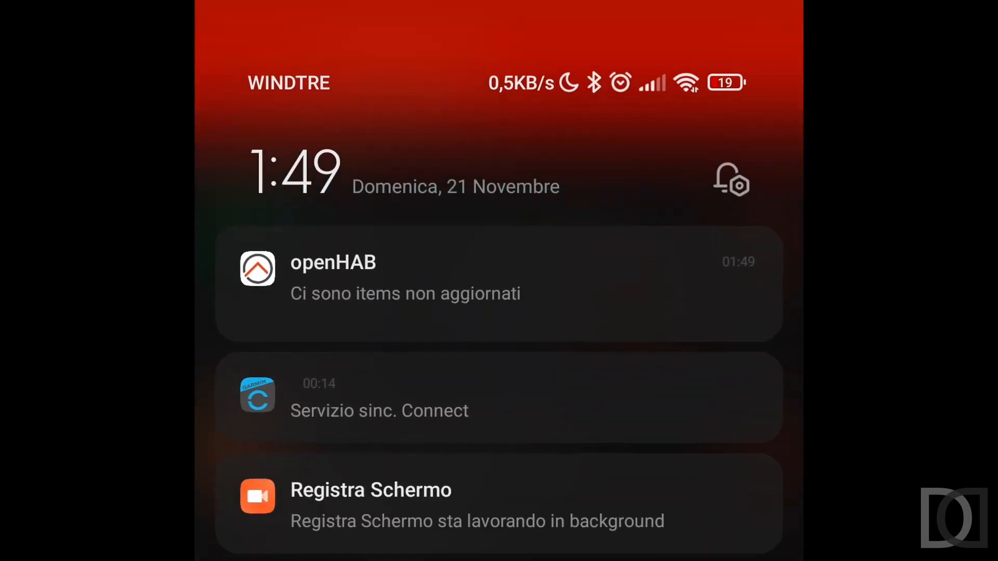
{"action": "left_click_drag", "start_coordinate": [499, 468], "coordinate": [499, 156]}
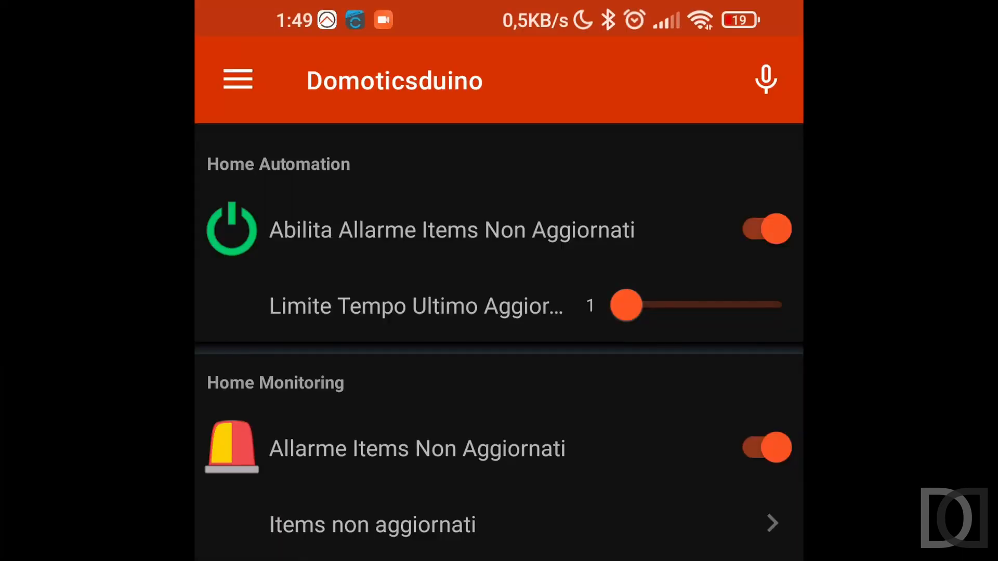